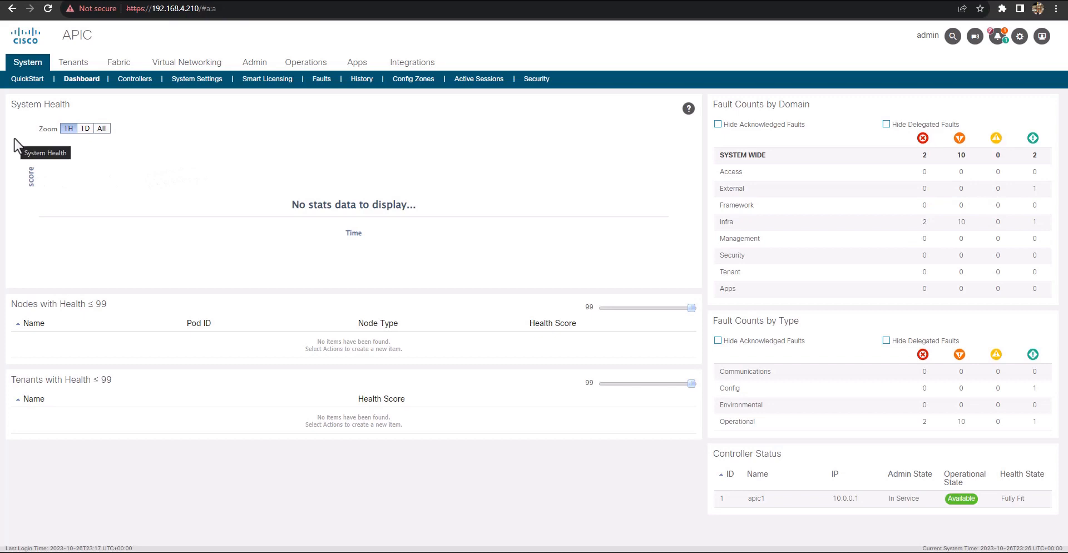
Open Fabric Membership in the fabric inventory and show the nodes pending registration
left_click(115, 66)
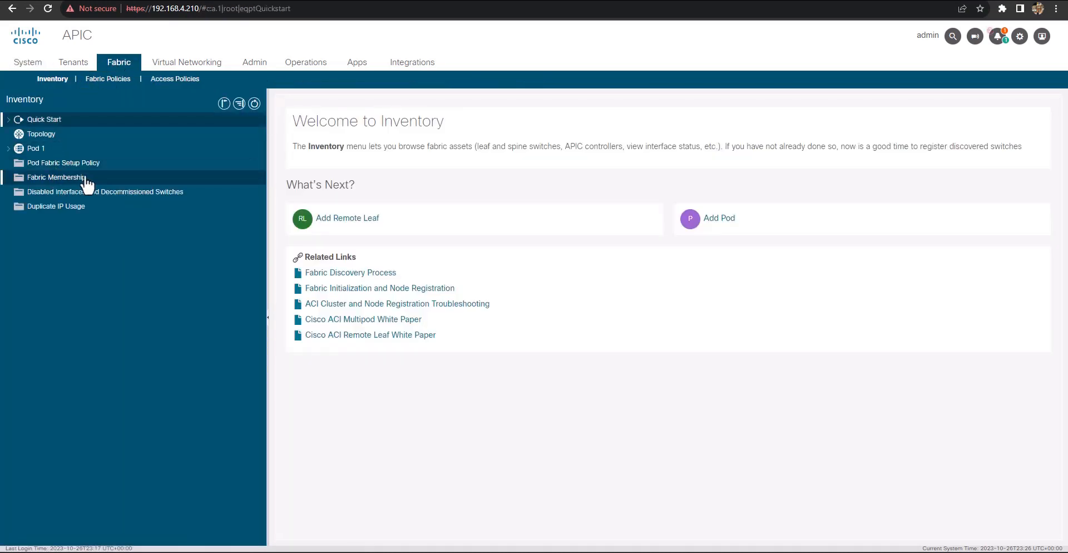
left_click(67, 186)
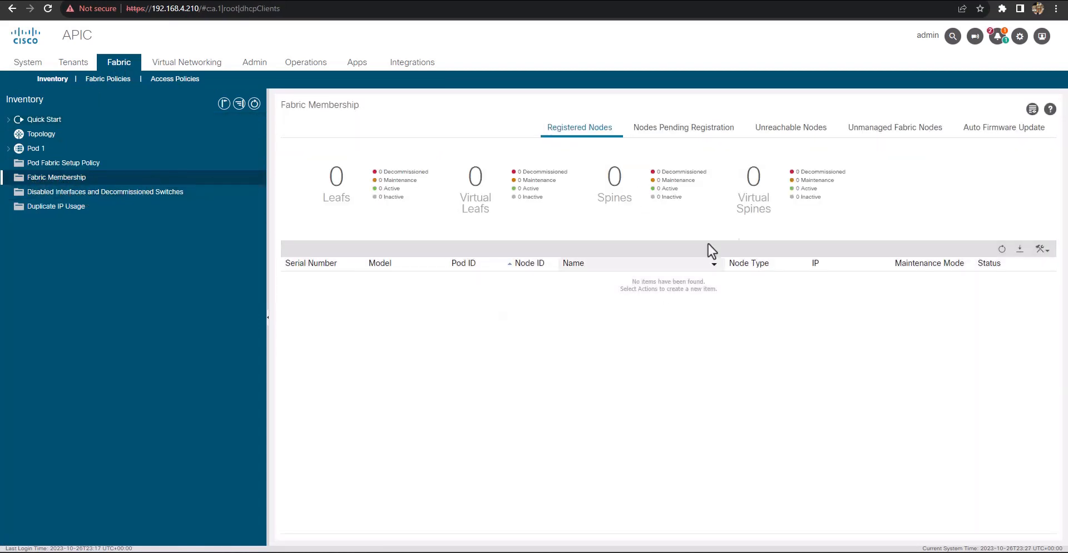
left_click(682, 137)
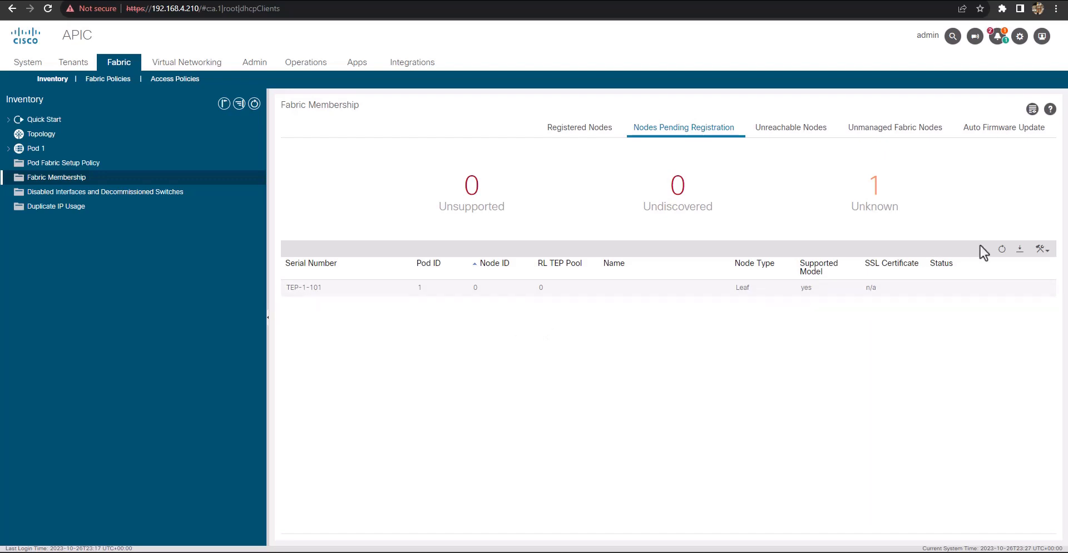
Select the pending node TEP-1-101 and review its available actions, comparing against the registered nodes list
left_click(1042, 250)
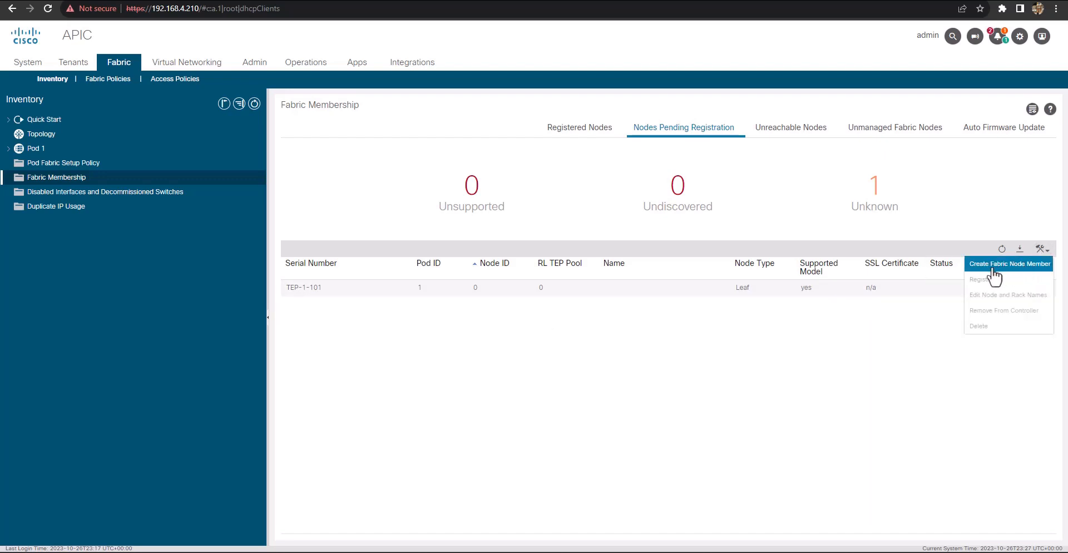
left_click(814, 334)
left_click(827, 292)
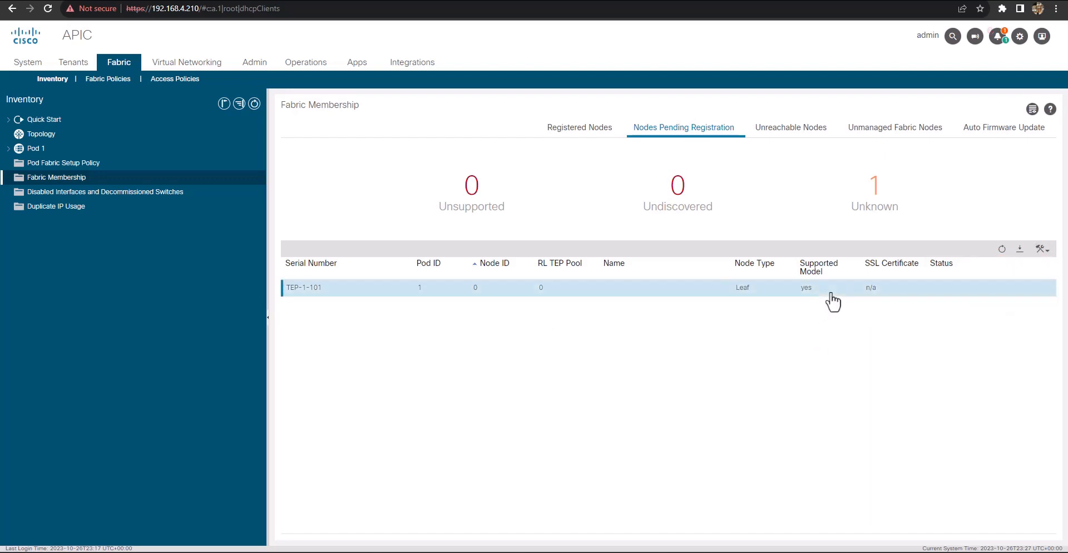
left_click(1041, 250)
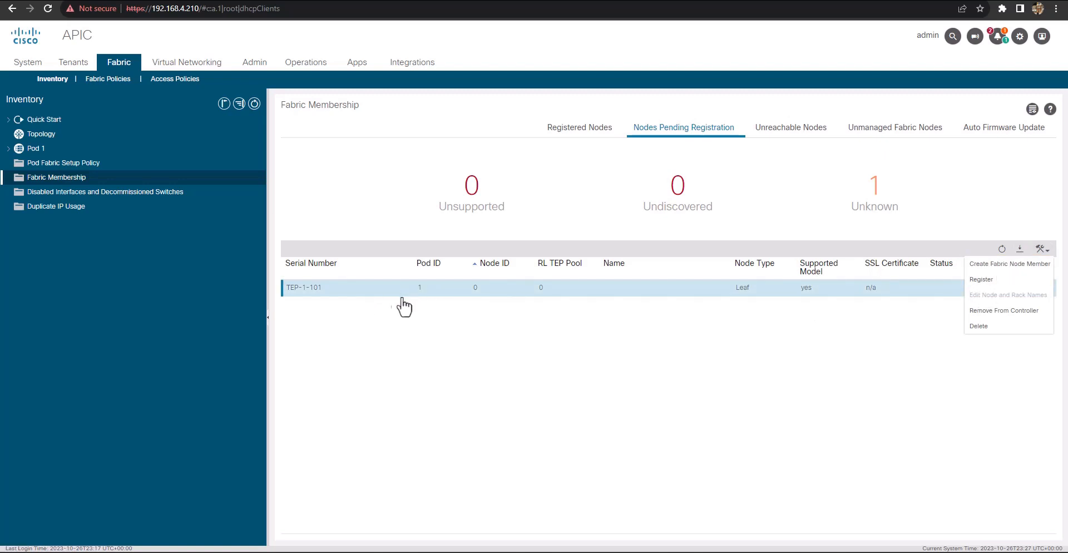
left_click(667, 317)
left_click(581, 129)
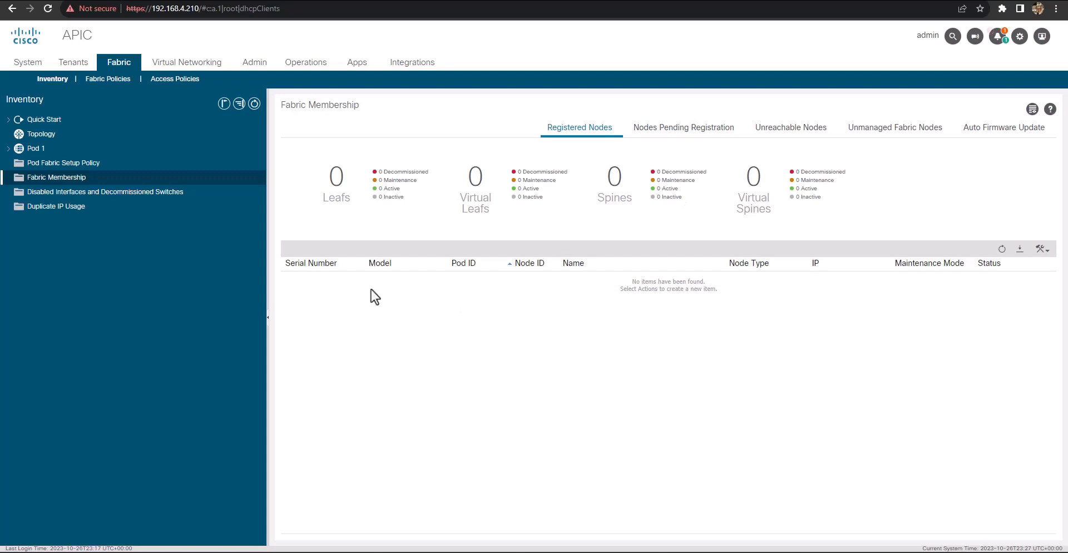
left_click(644, 133)
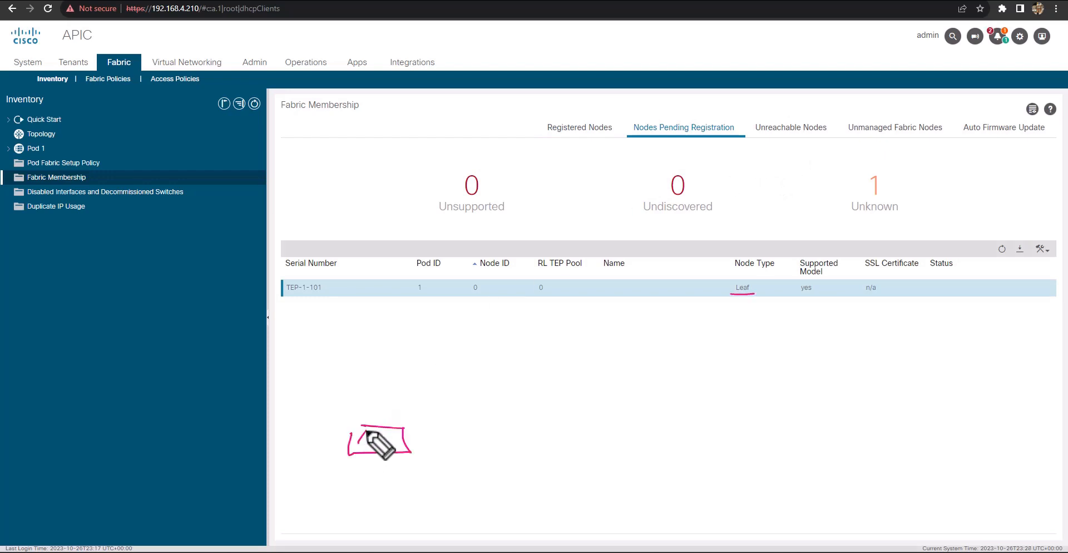
Sketch a topology over the page with spines S1 and S2 linked to leaves L1 and L2, and the APIC attached to L1
left_click_drag(366, 430, 370, 444)
mouse_move(375, 439)
left_mouse_down()
mouse_move(372, 452)
mouse_move(321, 474)
left_mouse_up()
mouse_move(287, 509)
left_mouse_down()
mouse_move(311, 497)
mouse_move(314, 508)
mouse_move(332, 506)
left_mouse_up()
mouse_move(389, 427)
left_mouse_down()
mouse_move(411, 452)
mouse_move(453, 353)
mouse_move(467, 357)
left_mouse_up()
mouse_move(464, 356)
left_mouse_down()
mouse_move(420, 371)
mouse_move(421, 350)
left_mouse_up()
left_click_drag(439, 361, 431, 376)
mouse_move(446, 368)
left_mouse_down()
mouse_move(447, 380)
mouse_move(518, 434)
mouse_move(546, 441)
mouse_move(488, 443)
mouse_move(532, 449)
left_mouse_up()
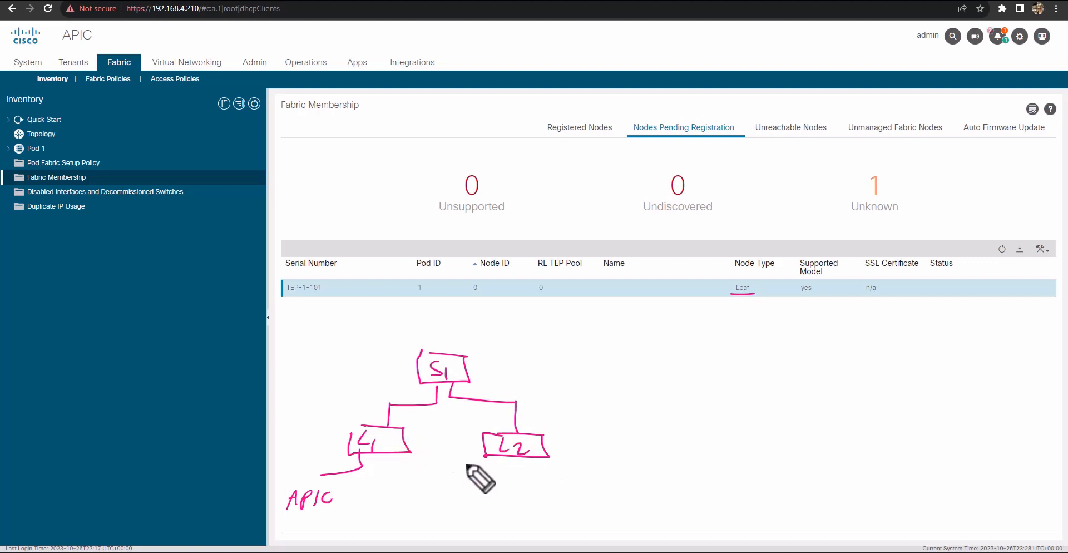
mouse_move(403, 438)
left_mouse_down()
mouse_move(510, 418)
mouse_move(556, 389)
mouse_move(544, 352)
mouse_move(545, 398)
mouse_move(535, 394)
mouse_move(544, 379)
left_mouse_up()
mouse_move(558, 369)
left_mouse_down()
mouse_move(572, 381)
mouse_move(568, 442)
mouse_move(540, 442)
left_mouse_up()
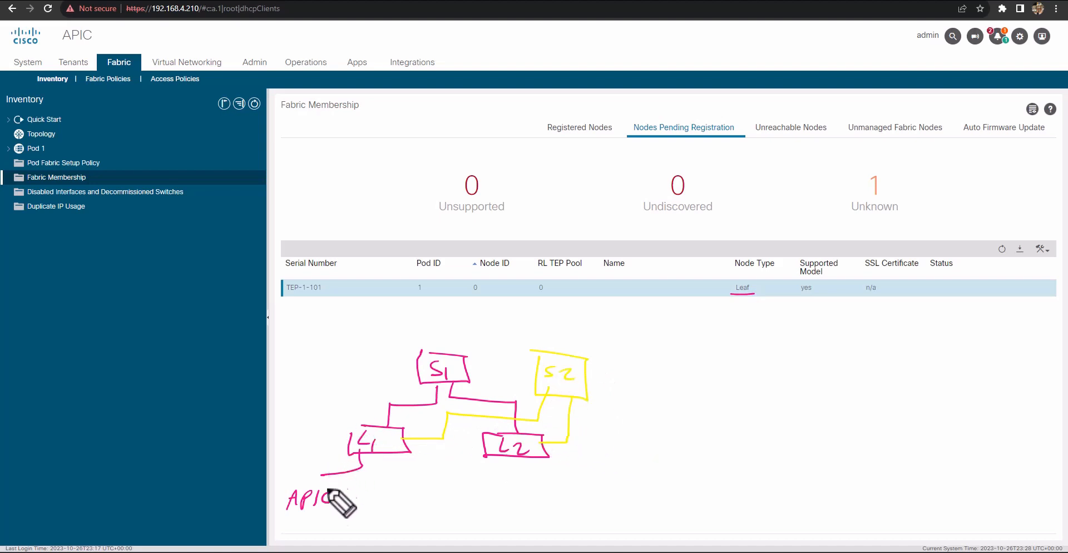
Annotate the topology sketch with arrows pointing at L1, S1, S2 and L2 and an LLDP label below L1
left_click_drag(298, 430, 342, 434)
left_click_drag(328, 428, 331, 443)
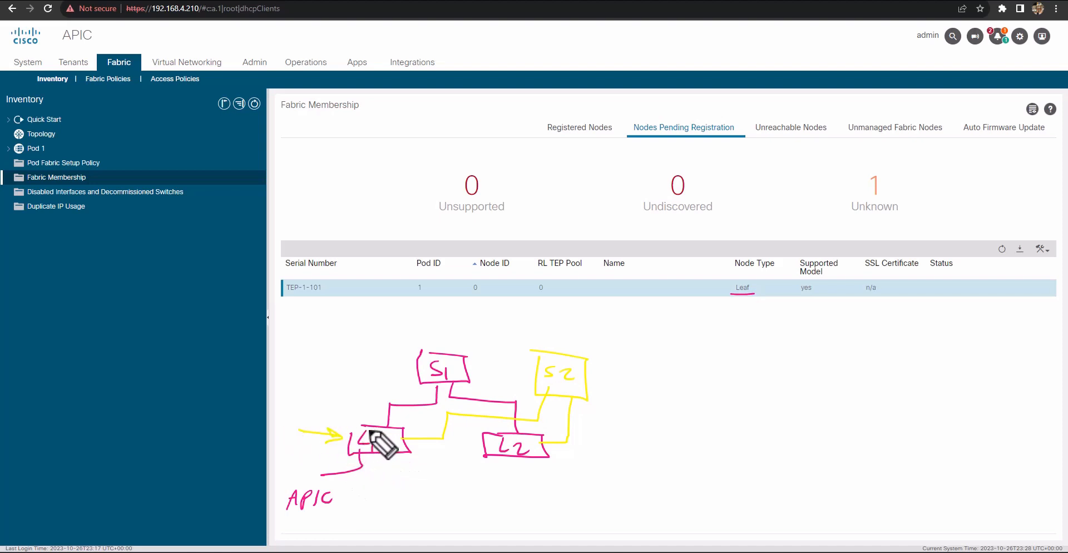
mouse_move(376, 463)
left_mouse_down()
mouse_move(382, 470)
mouse_move(362, 488)
mouse_move(346, 487)
mouse_move(368, 507)
mouse_move(391, 507)
left_mouse_up()
left_click_drag(399, 493, 410, 496)
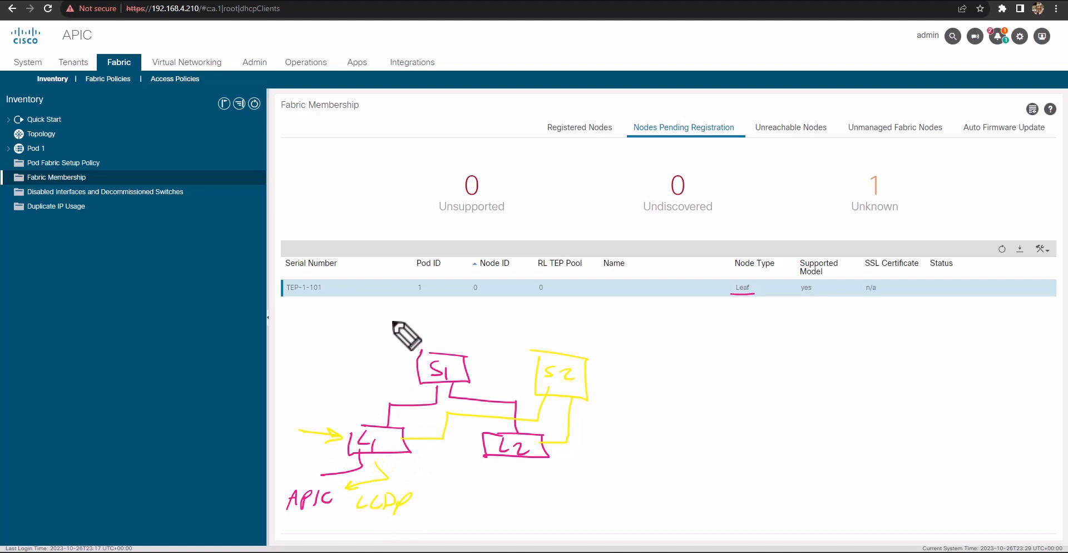
left_click_drag(392, 318, 408, 346)
left_click_drag(389, 337, 417, 332)
left_click_drag(567, 325, 555, 351)
left_click_drag(549, 345, 563, 341)
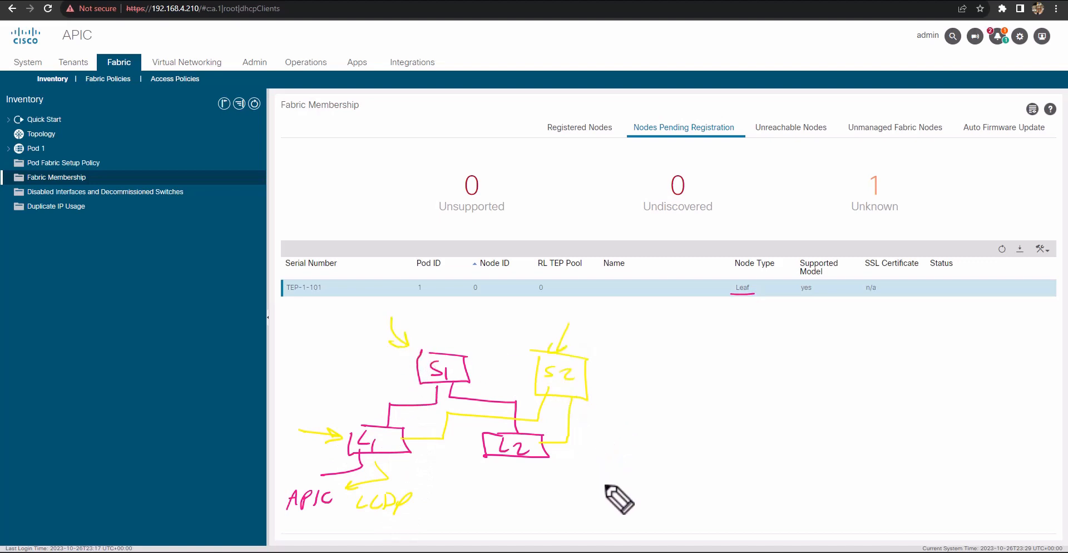
mouse_move(609, 489)
left_mouse_down()
mouse_move(553, 451)
mouse_move(592, 459)
mouse_move(695, 442)
left_mouse_up()
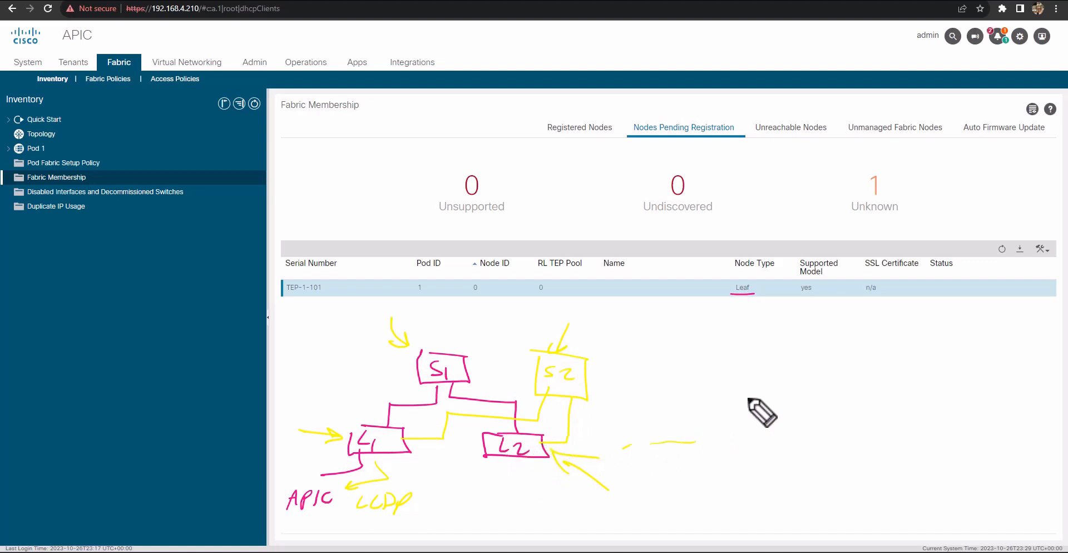
Write "API Inspector" beside the topology sketch, then clear all on-screen annotations
left_click_drag(630, 463, 650, 466)
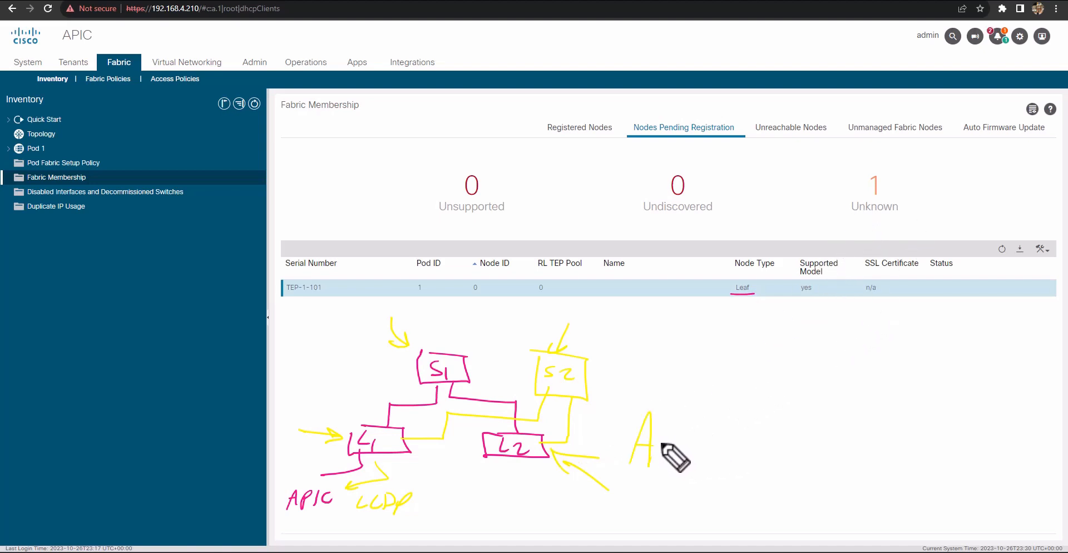
mouse_move(664, 465)
left_mouse_down()
mouse_move(676, 434)
mouse_move(668, 445)
left_mouse_up()
mouse_move(705, 455)
left_mouse_down()
mouse_move(713, 414)
mouse_move(717, 456)
left_mouse_up()
mouse_move(695, 414)
left_mouse_down()
mouse_move(725, 412)
mouse_move(743, 460)
mouse_move(850, 444)
mouse_move(906, 453)
left_mouse_up()
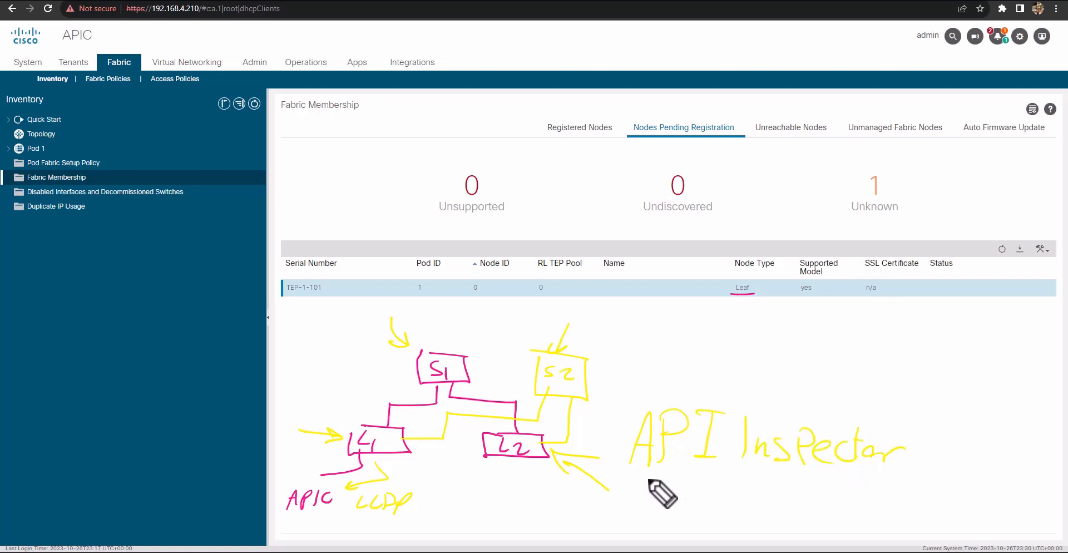
key("Escape")
Open the API Inspector and arrange it side by side with a wider APIC window
left_click(1019, 36)
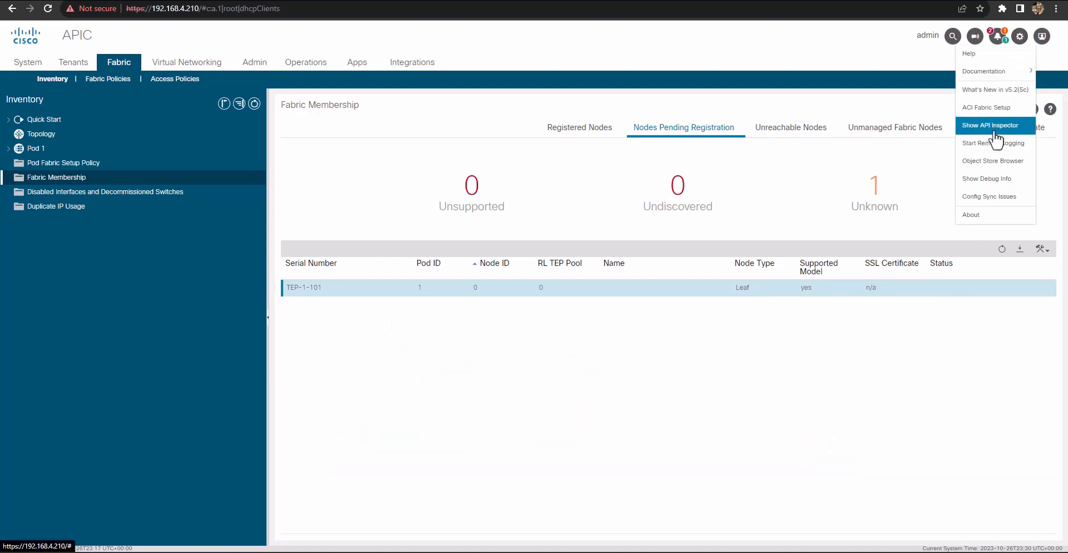
left_click(985, 129)
left_click_drag(146, 303, 221, 224)
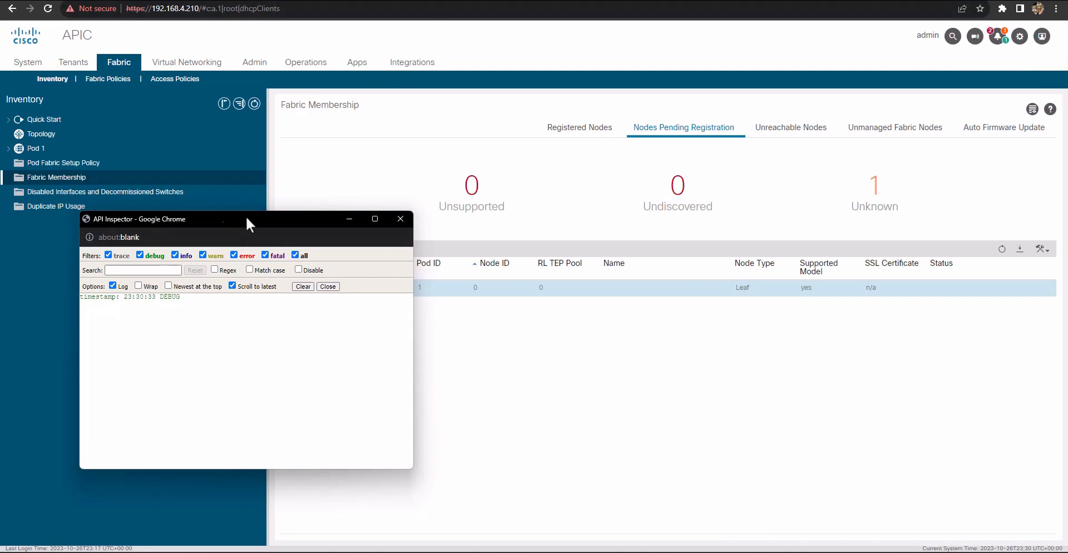
left_click_drag(246, 222, 1, 223)
left_click(653, 82)
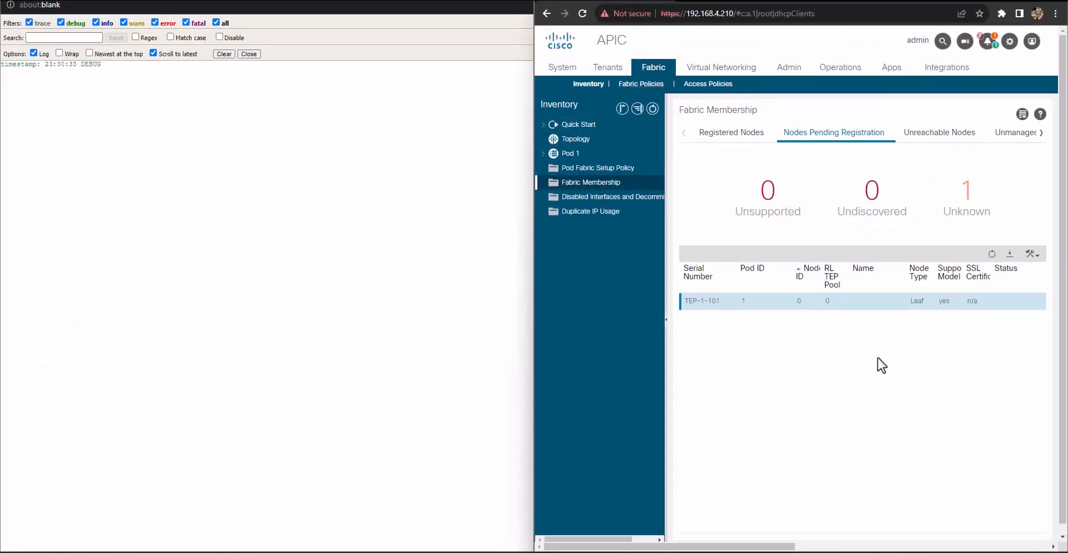
left_click_drag(536, 223, 278, 229)
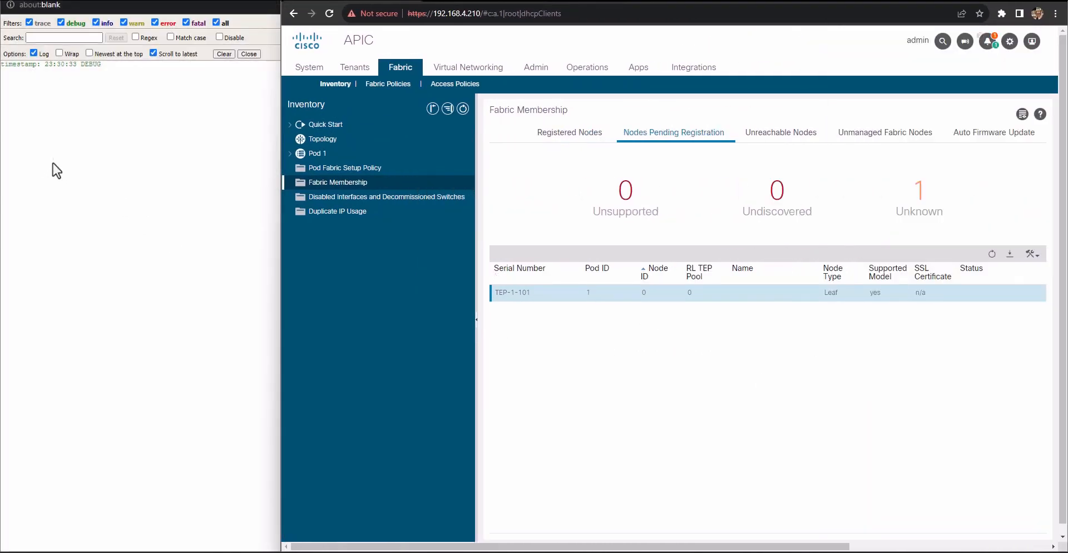
Register the pending leaf TEP-1-101 with node ID 101 and node name Leaf-1
left_click(1038, 256)
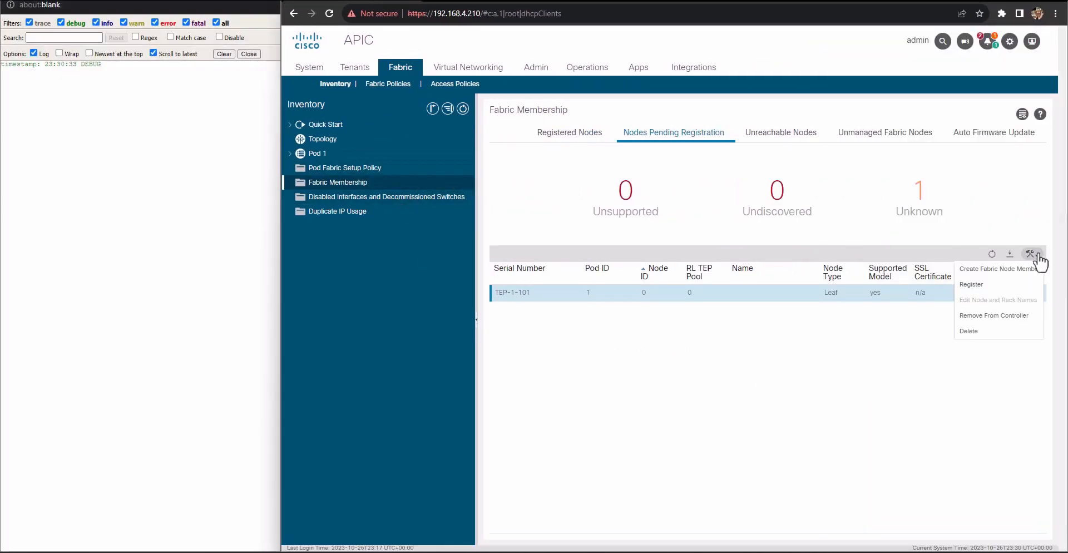
left_click(984, 291)
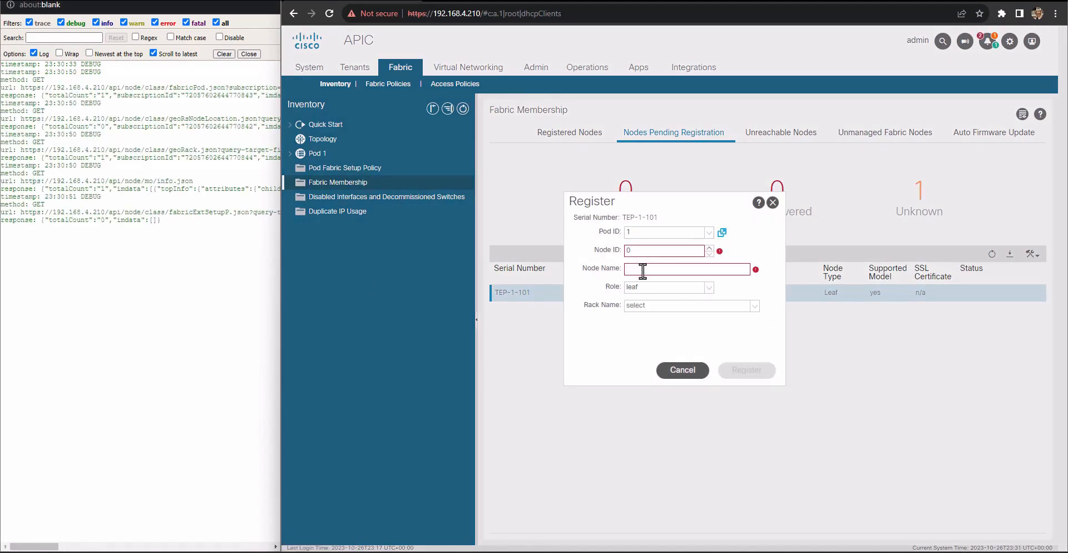
mouse_move(753, 272)
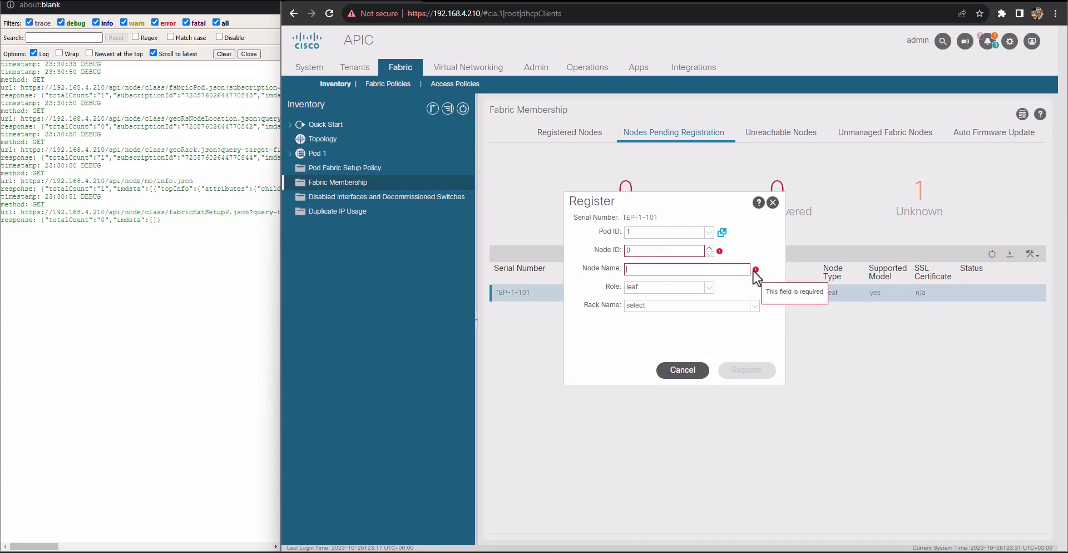
left_click_drag(675, 202, 779, 318)
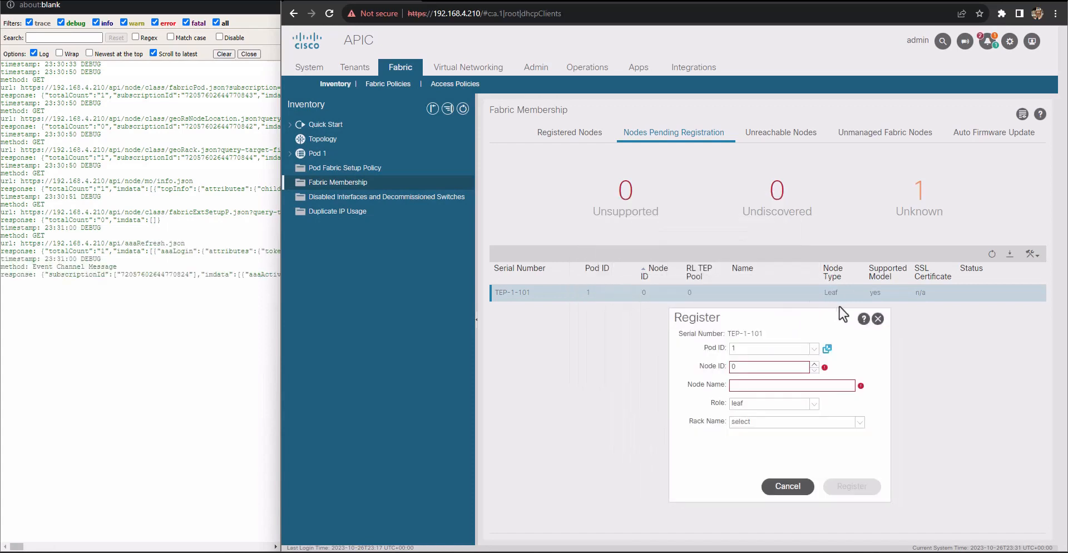
double_click(737, 367)
type("101")
left_click(778, 385)
type("Leaf-1")
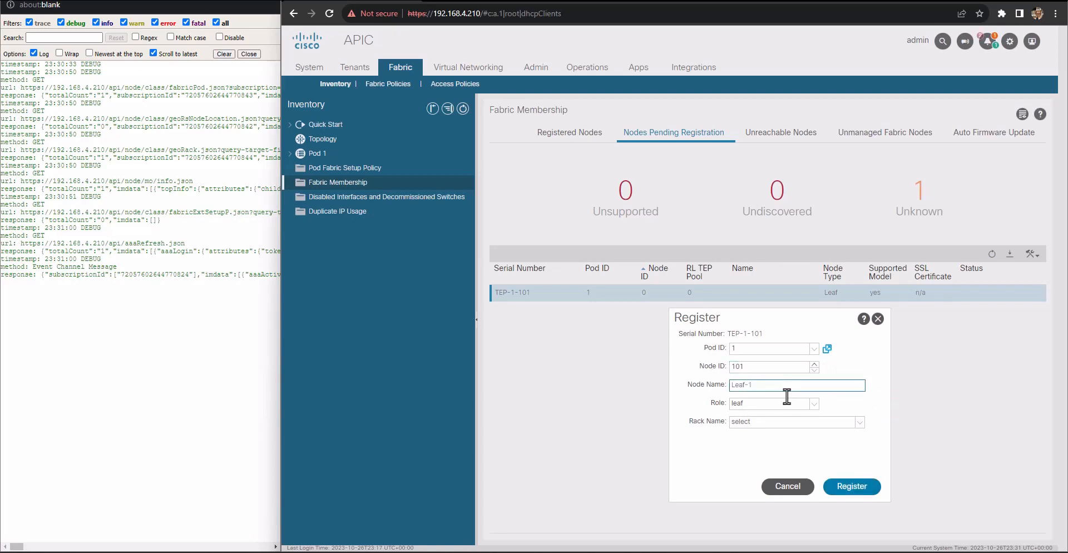
left_click(861, 488)
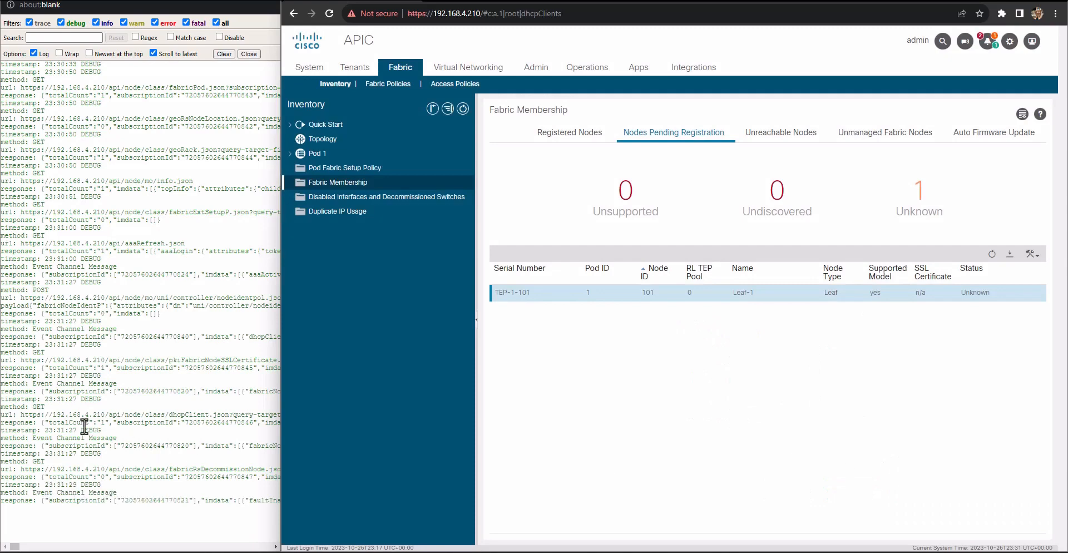
Search the API Inspector log for "post" to locate the node registration request
double_click(35, 290)
left_click(68, 38)
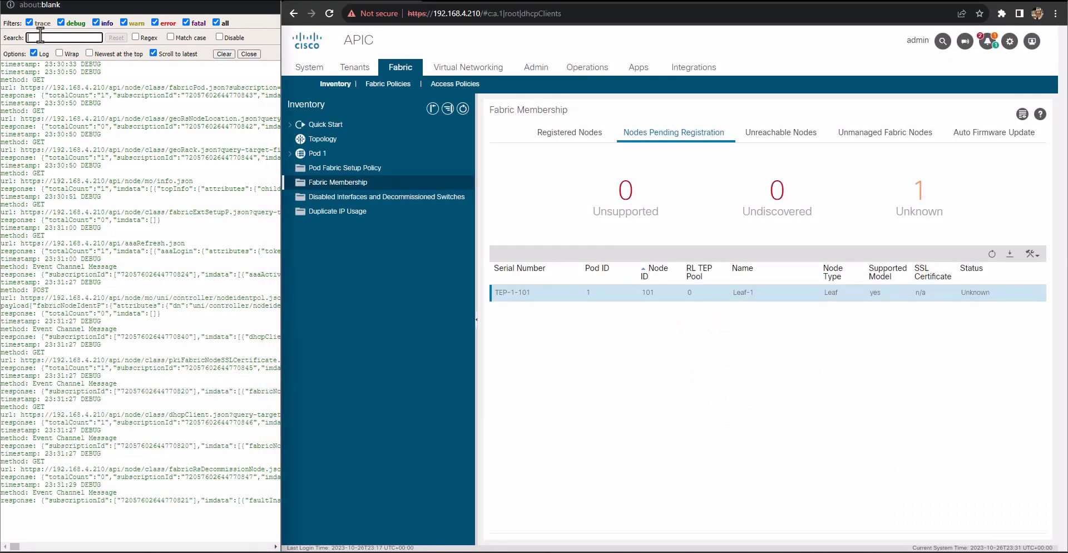
type("post")
key("Return")
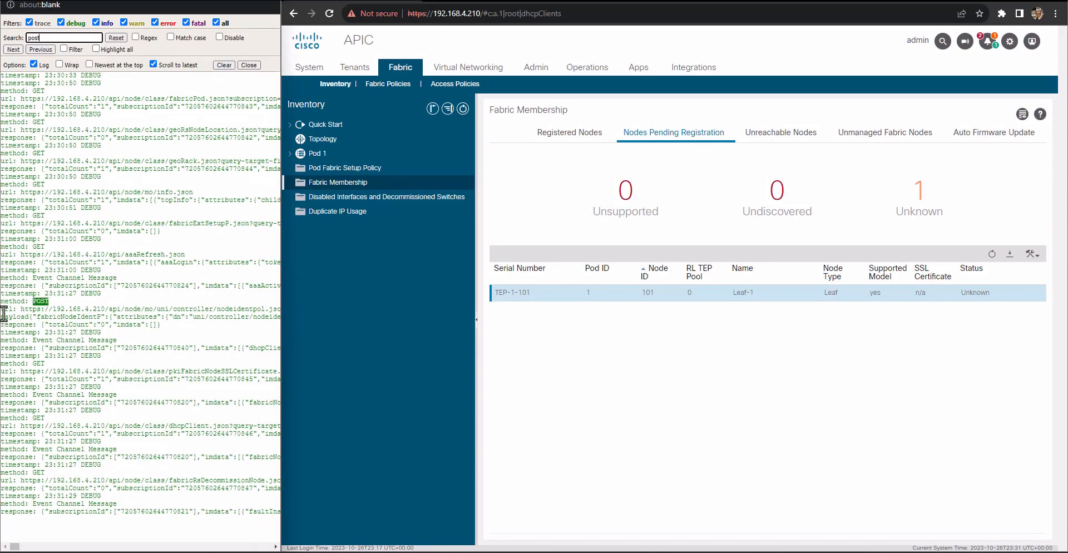
Copy the POST request's URL, payload and response lines from the log into the new 3 document in Notepad++
left_click_drag(2, 308, 167, 326)
key("ctrl+c")
key("alt+Tab")
key("ctrl+v")
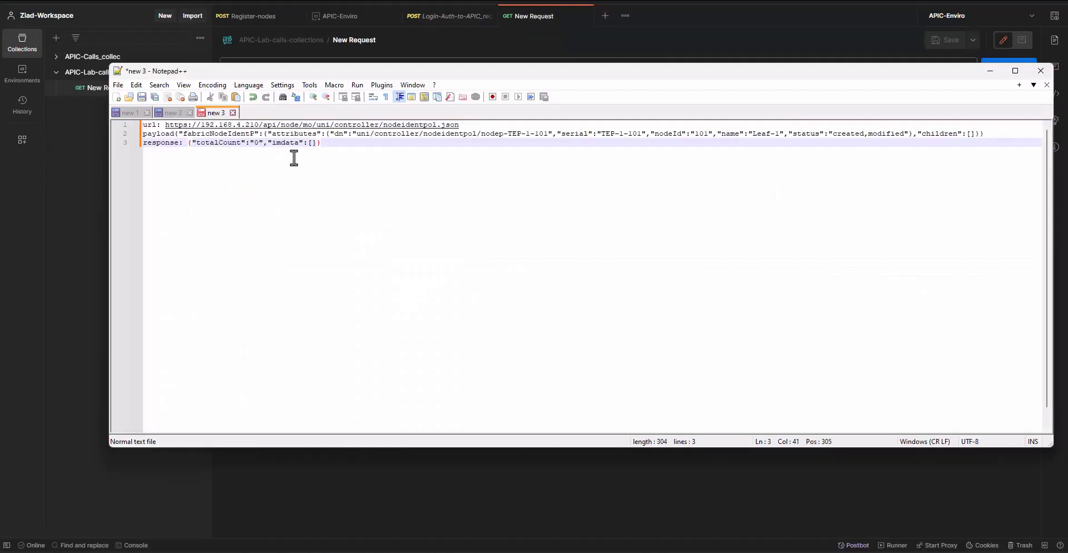
Copy the request URL from the notes, switch to Postman, and make the new request a POST to that URL
left_click_drag(460, 124, 170, 127)
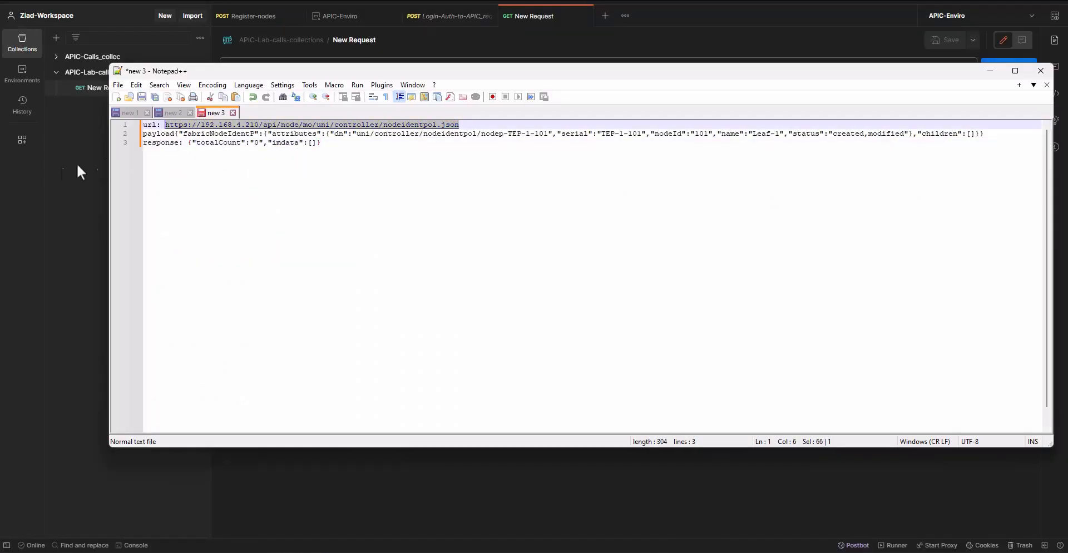
left_click(73, 166)
left_click(268, 71)
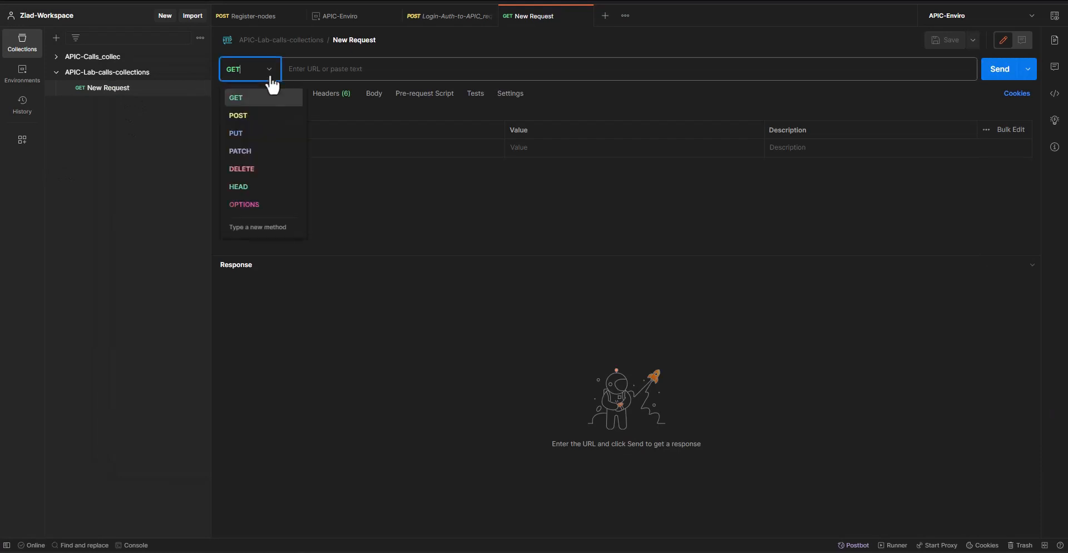
left_click(245, 121)
left_click(326, 69)
key("ctrl+v")
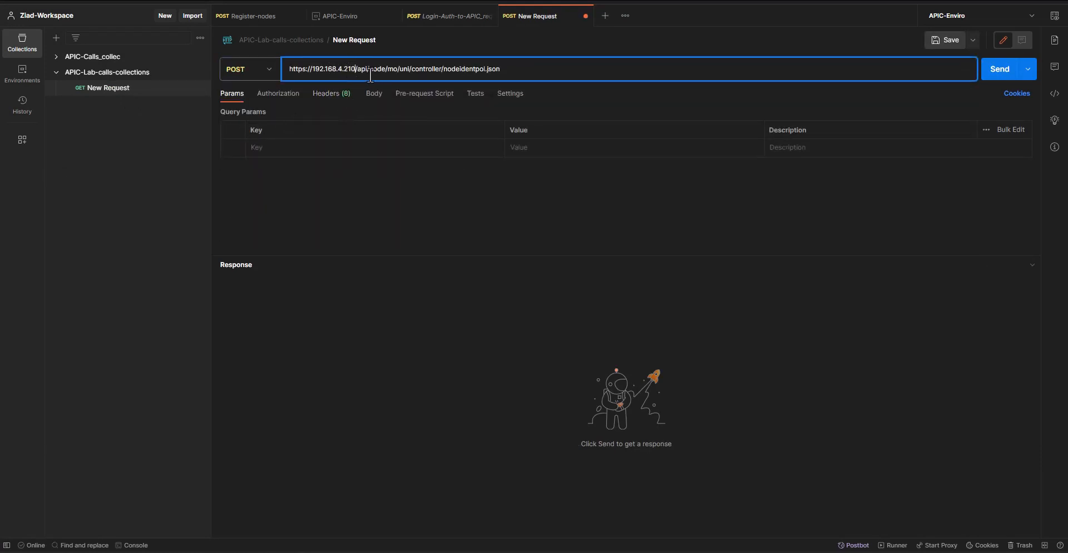
Replace the IP address in the request URL with the apic environment variable
key("BackSpace")
key("BackSpace")
key("BackSpace")
key("BackSpace")
key("BackSpace")
key("BackSpace")
key("BackSpace")
key("BackSpace")
key("BackSpace")
key("BackSpace")
key("BackSpace")
key("BackSpace")
key("BackSpace")
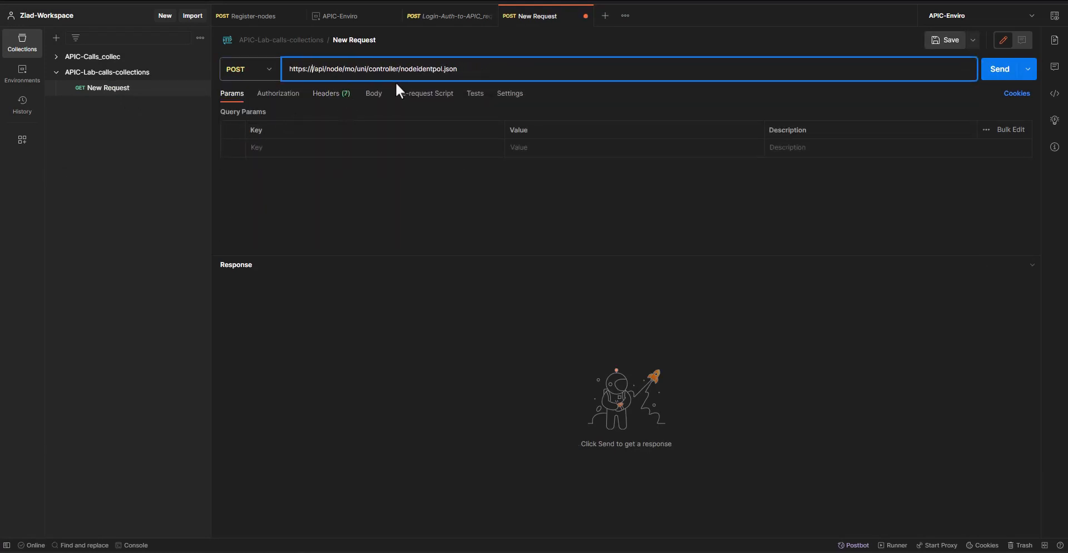
type("{")
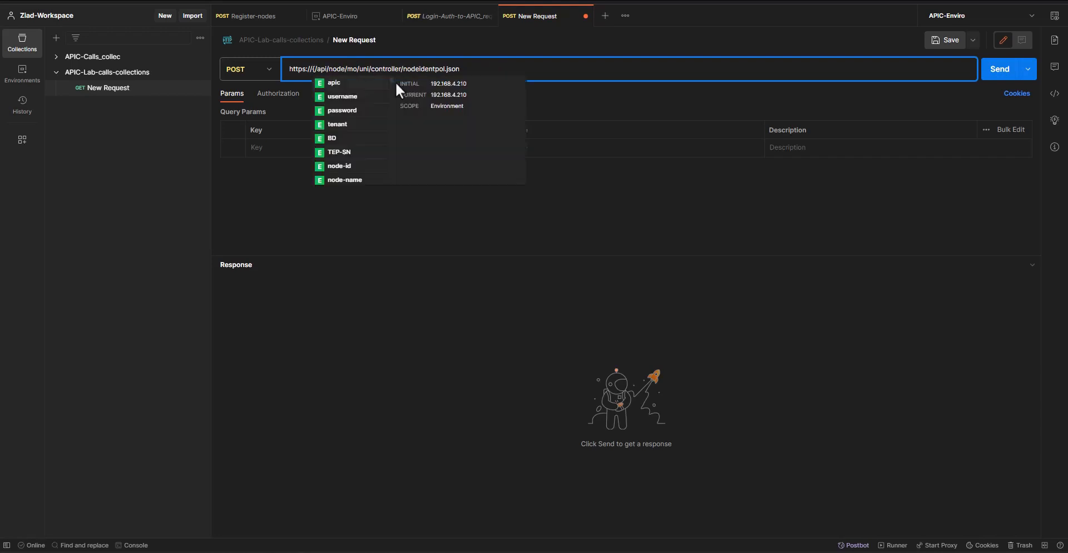
left_click(370, 81)
mouse_move(321, 74)
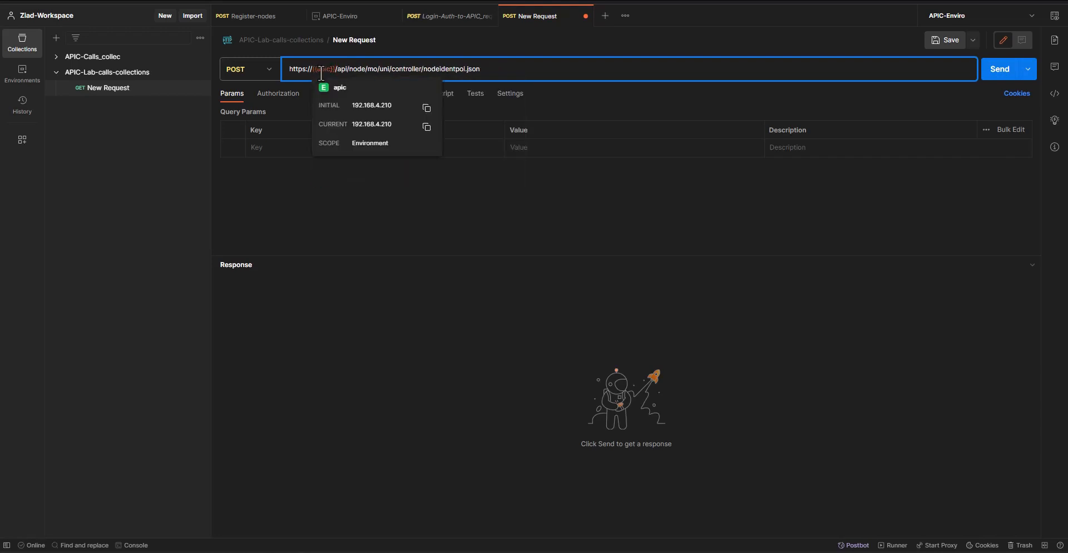
Set the new POST request's body type to raw
left_click(443, 290)
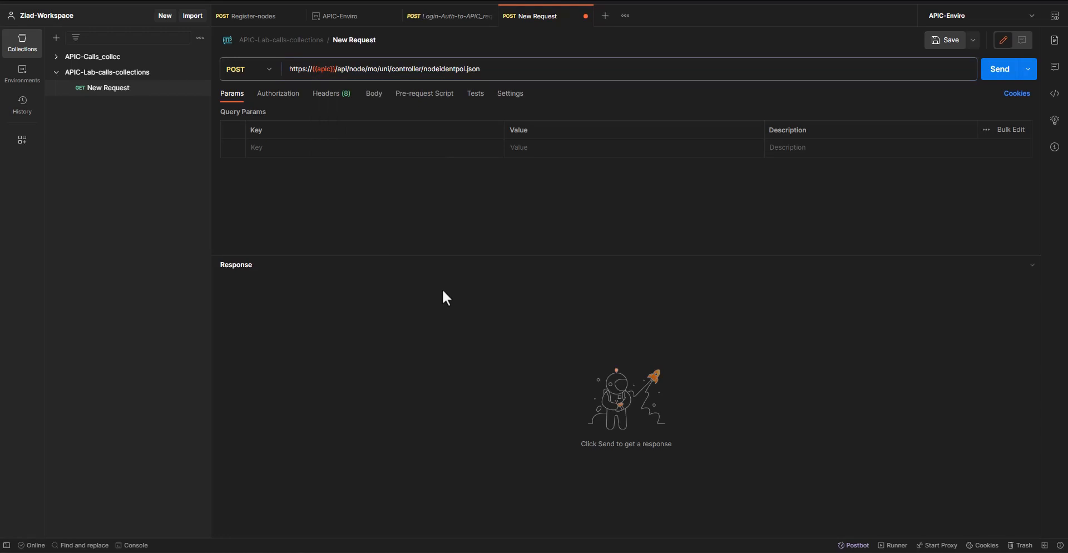
left_click(375, 100)
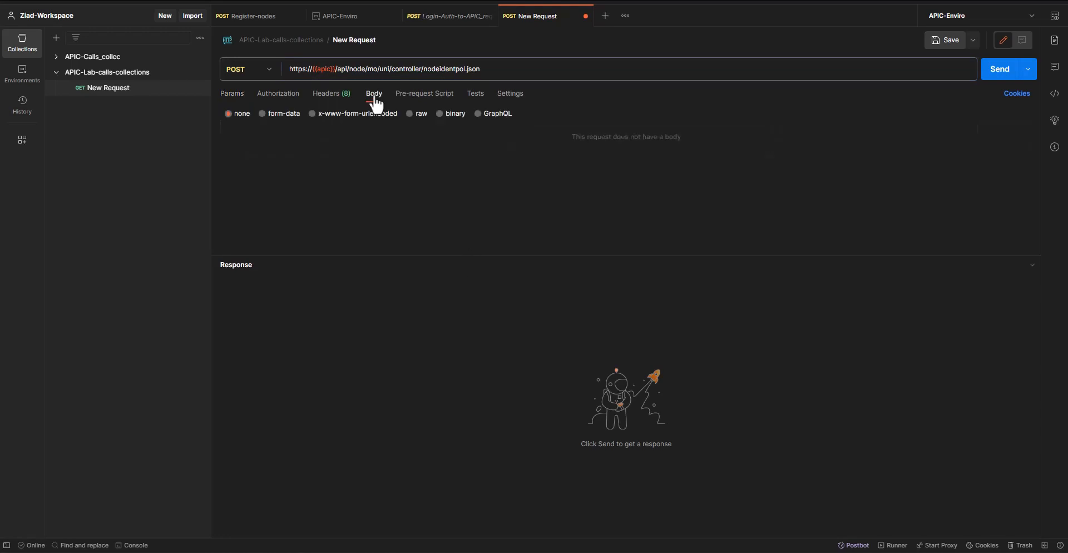
left_click(411, 114)
Switch to Notepad++ and duplicate the payload's JSON, without its label, onto a separate line below the response
key("alt+Tab")
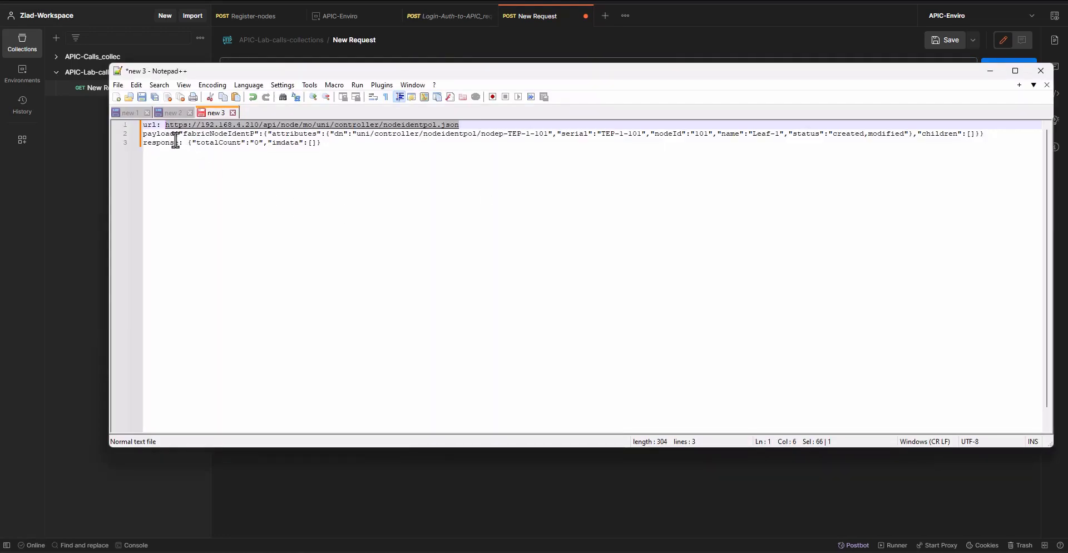
left_click_drag(176, 134, 986, 130)
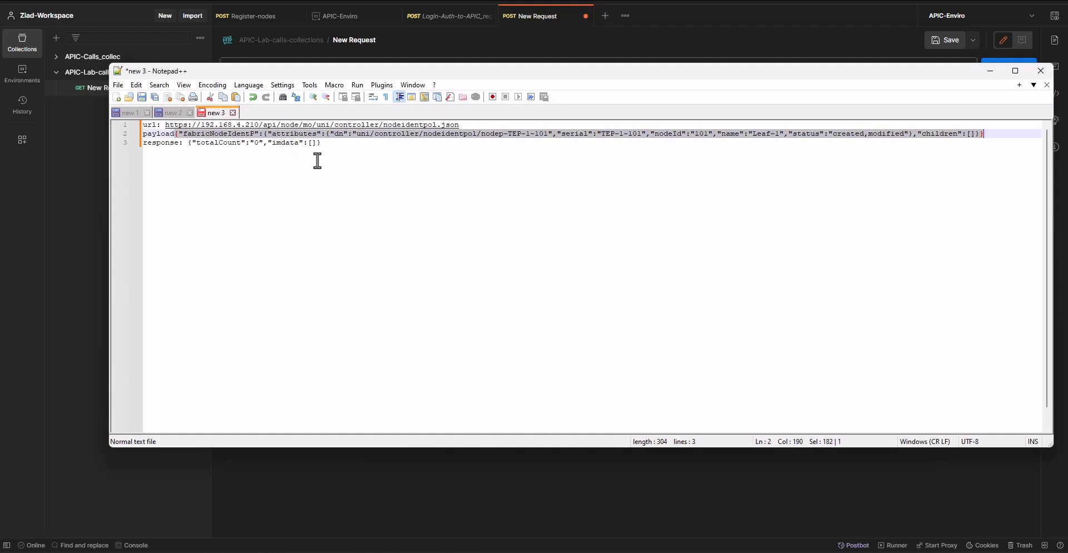
left_click(478, 127)
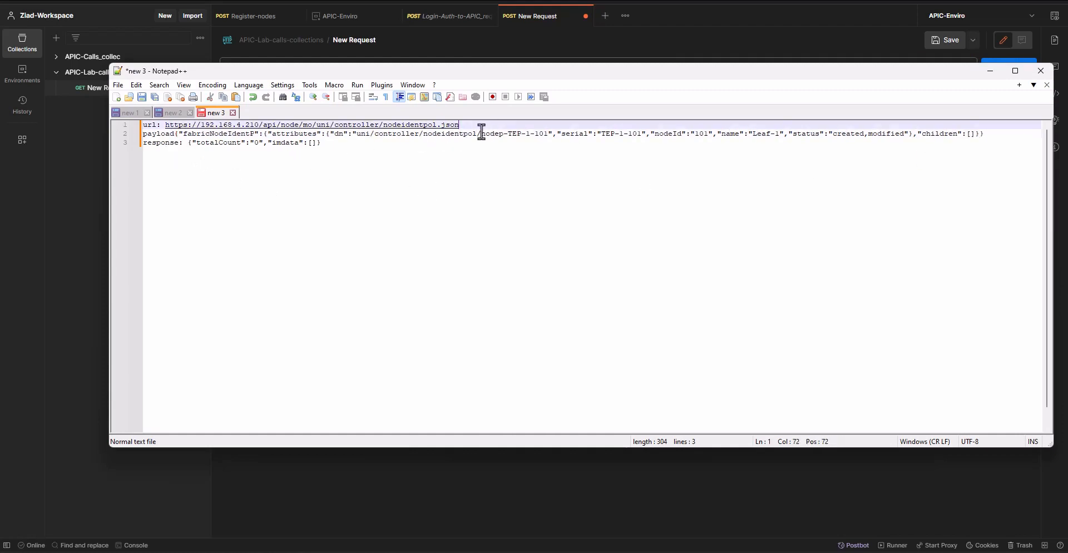
left_click(368, 143)
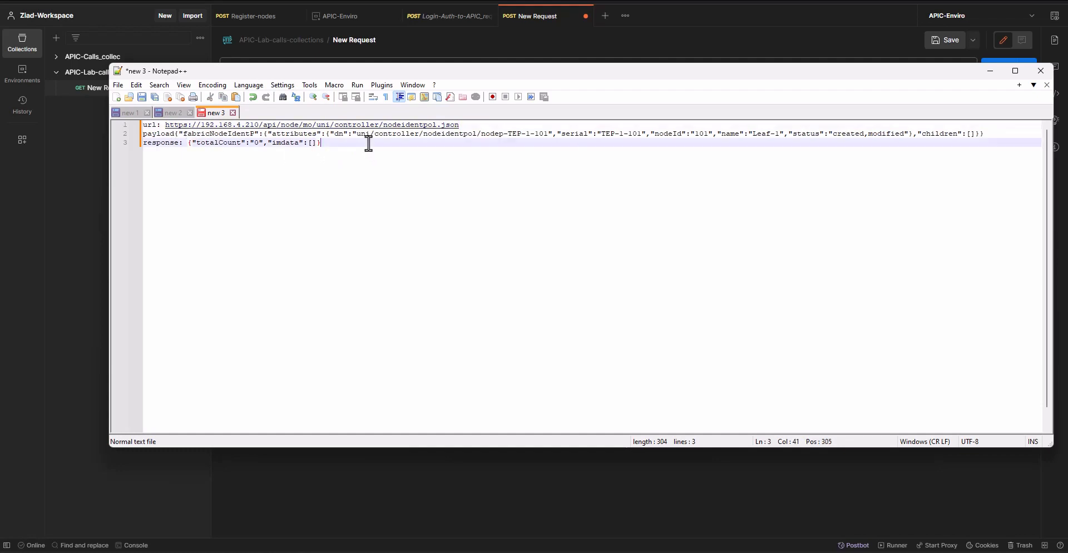
key("Return")
key("Return")
key("Return")
key("ctrl+v")
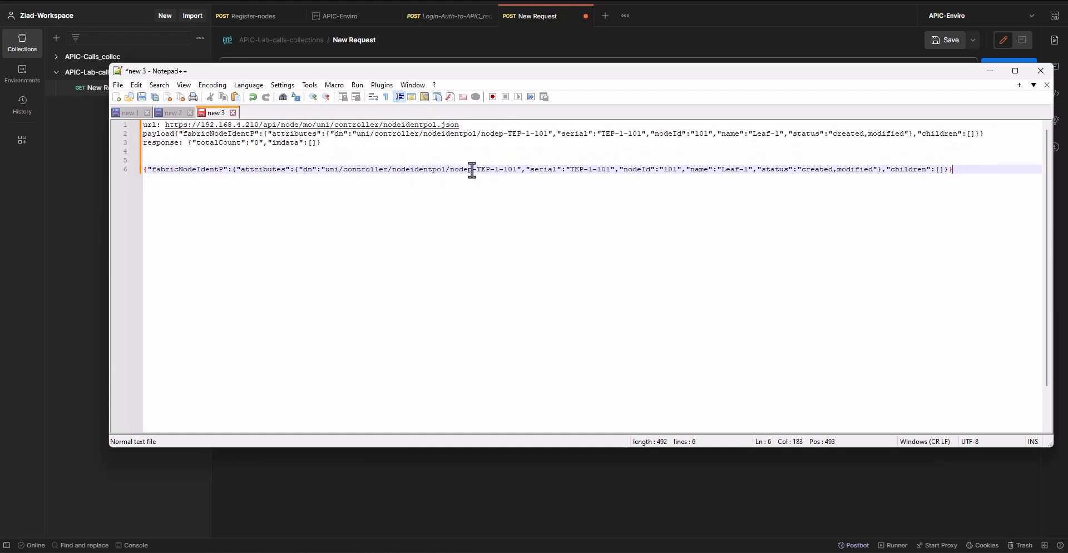
Replace every occurrence of TEP-1-101 in the notes with the variable {{TEP-SN}}
left_click_drag(477, 170, 510, 173)
key("ctrl+h")
double_click(496, 221)
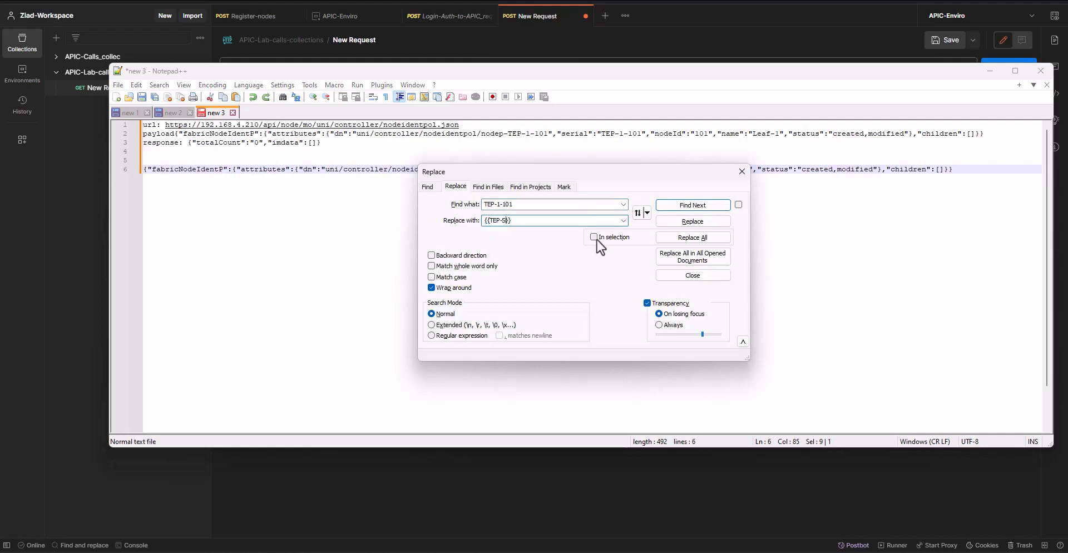
left_click(693, 237)
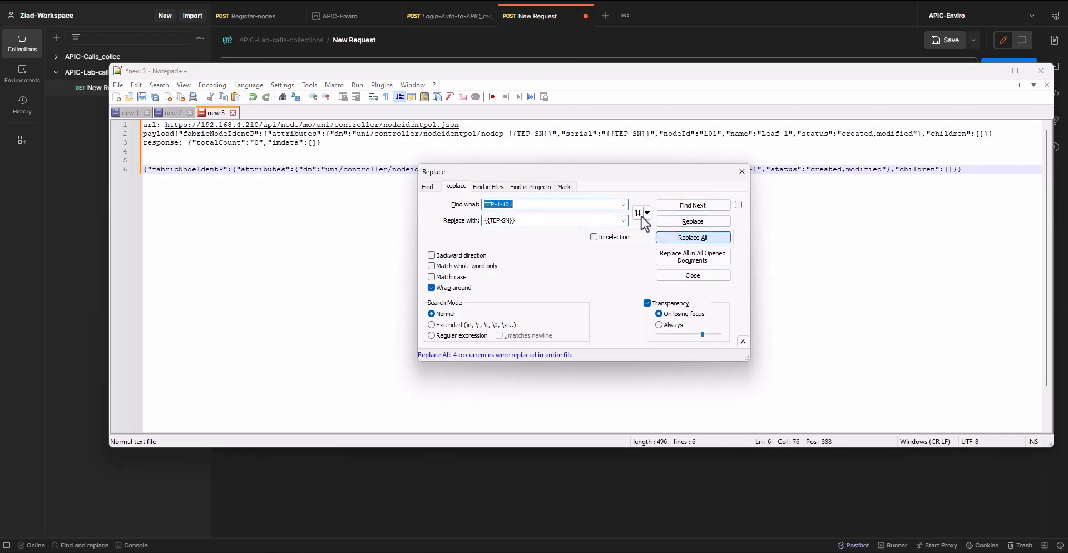
left_click_drag(597, 174, 592, 224)
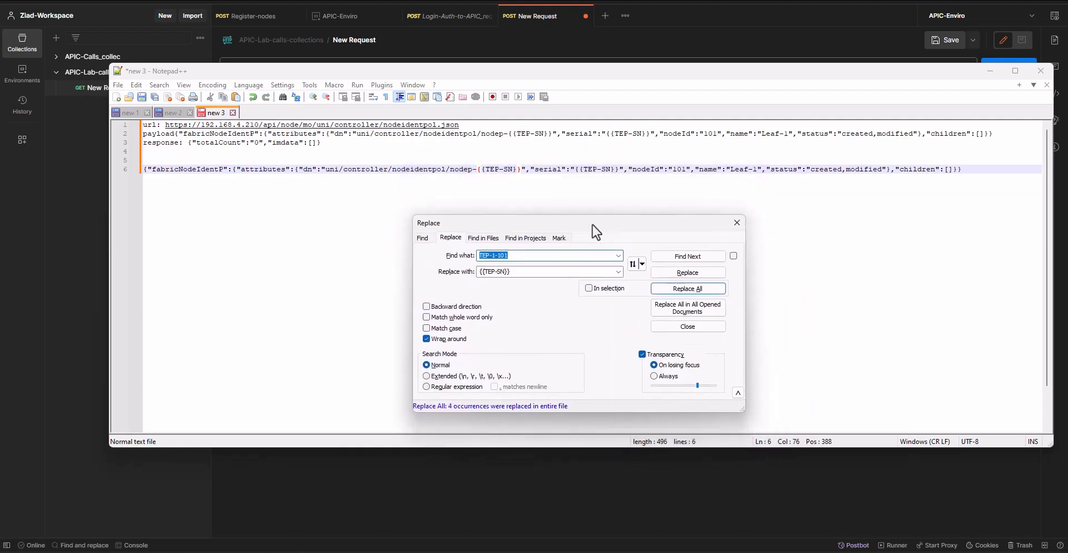
Replace every remaining 101 in the notes with the variable {{Node-ID}}
left_click(509, 172)
left_click(611, 174)
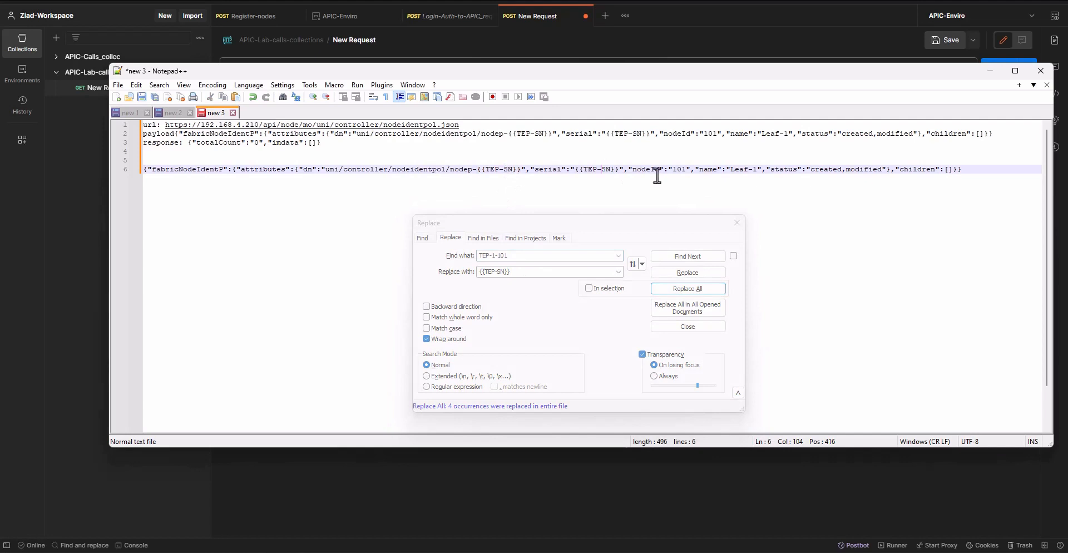
left_click_drag(633, 171, 647, 172)
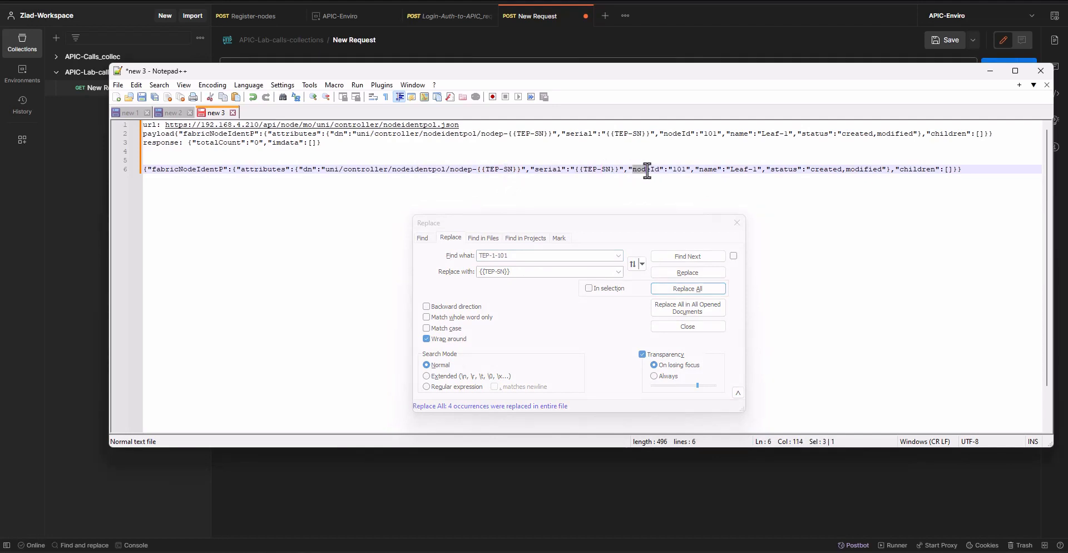
left_click(675, 172)
key("ctrl+h")
left_click(524, 272)
type("Node-ID")
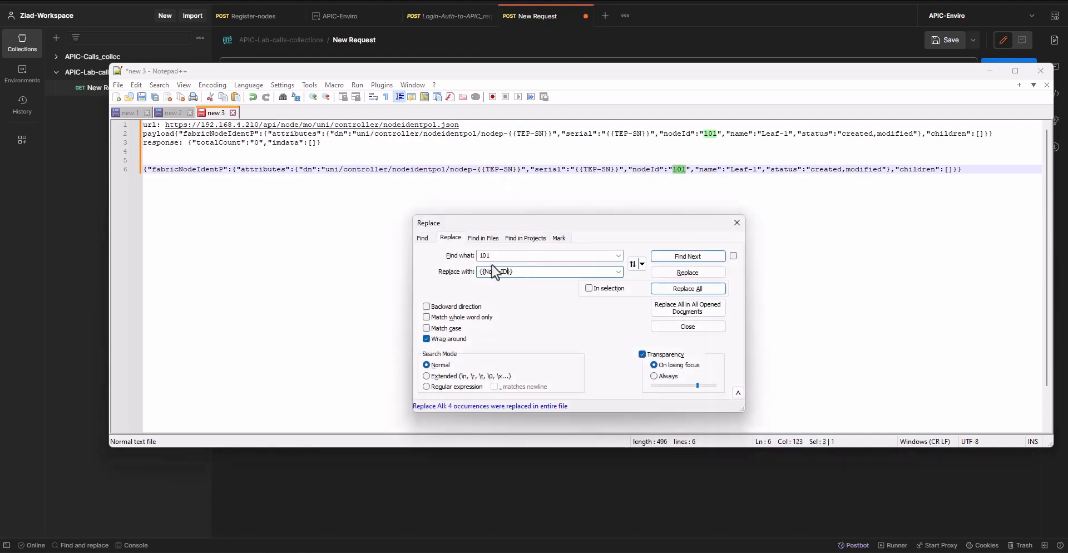
left_click(689, 288)
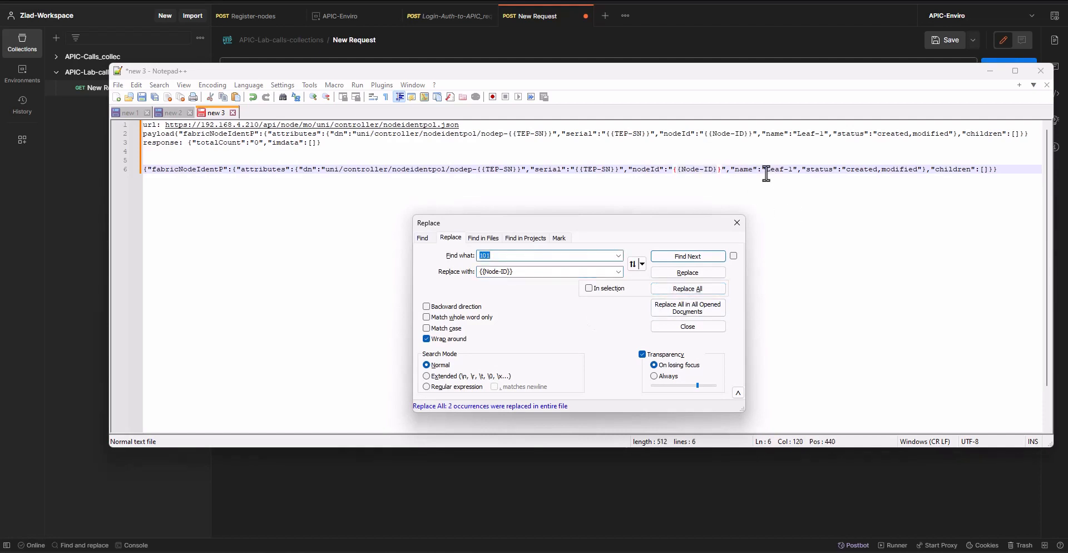
Replace every occurrence of Leaf-1 in the notes with the variable {{Node-Name}}
left_click_drag(766, 170, 790, 171)
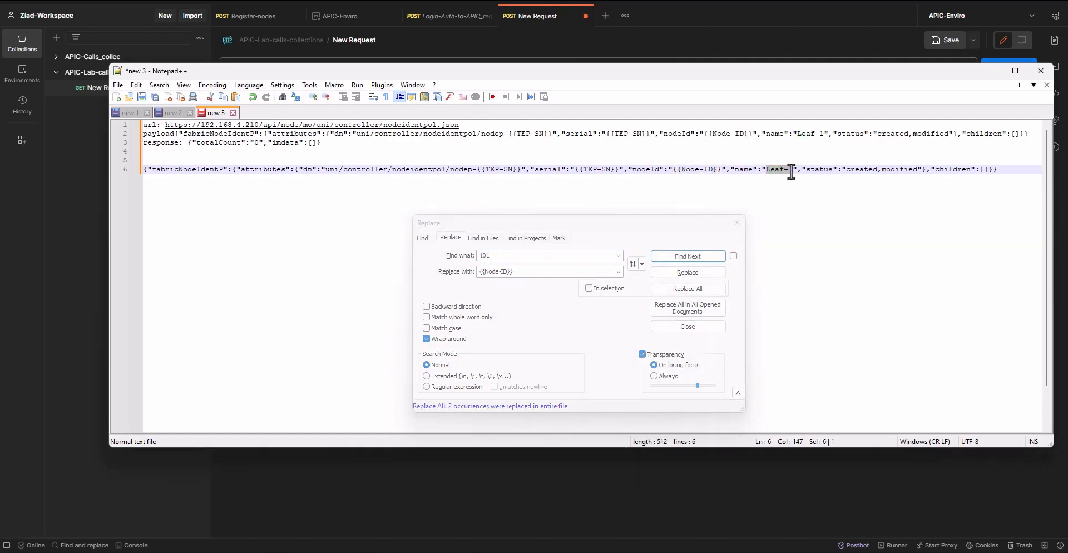
key("ctrl+h")
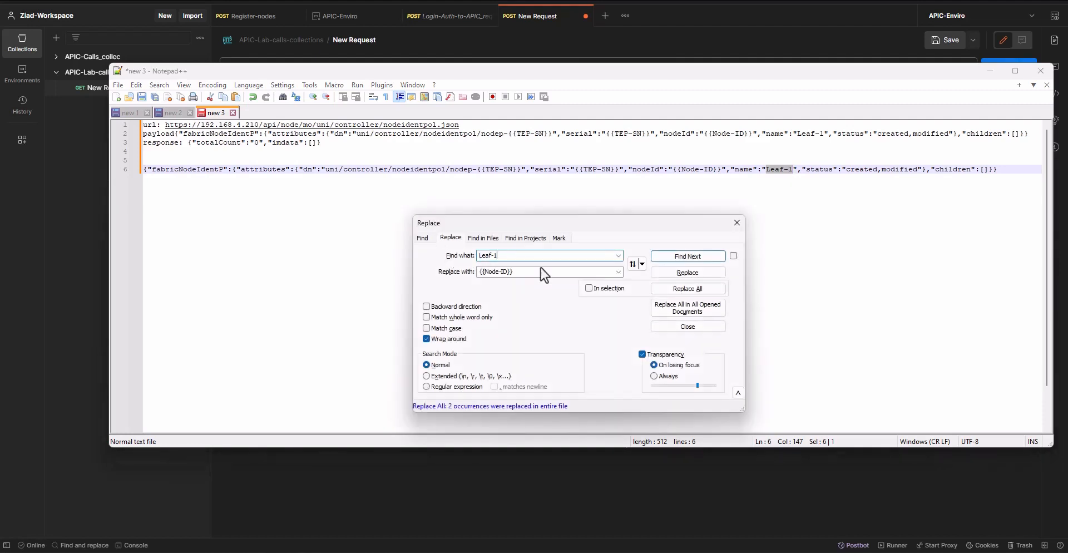
double_click(503, 271)
type("Name")
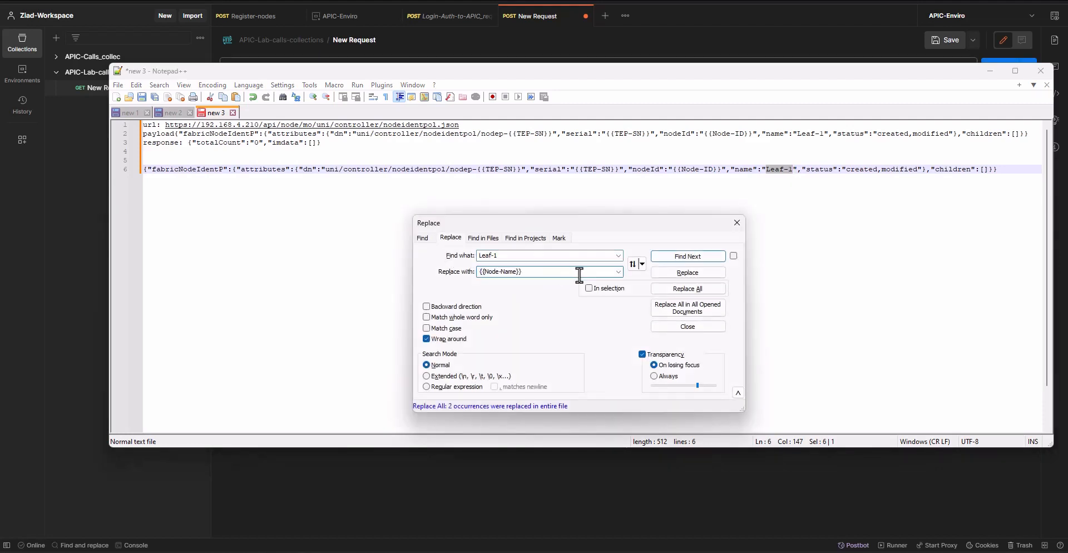
left_click(701, 288)
Copy the complete JSON payload on line 6 of the notes and switch to Postman
left_click(824, 180)
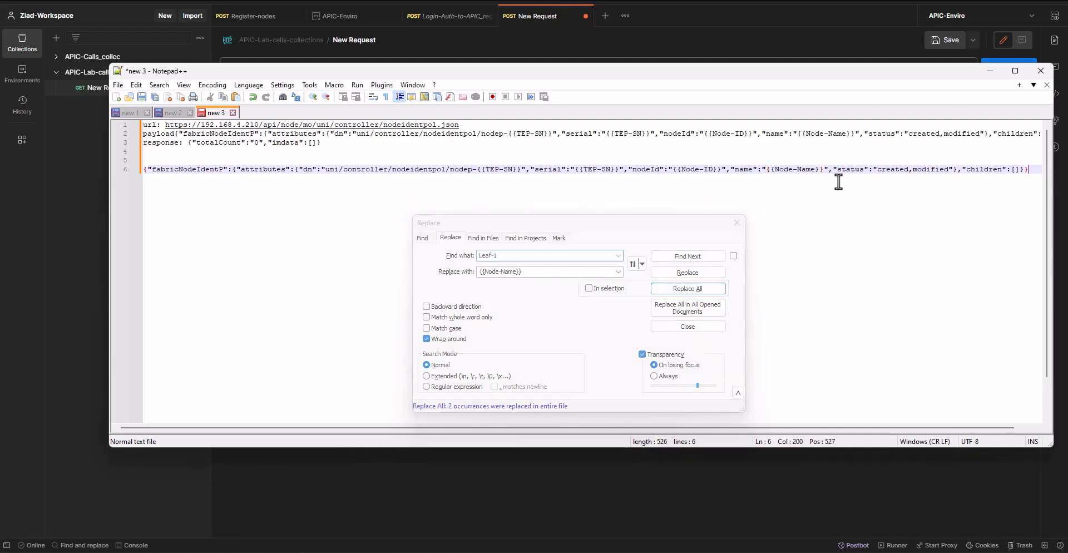
triple_click(193, 169)
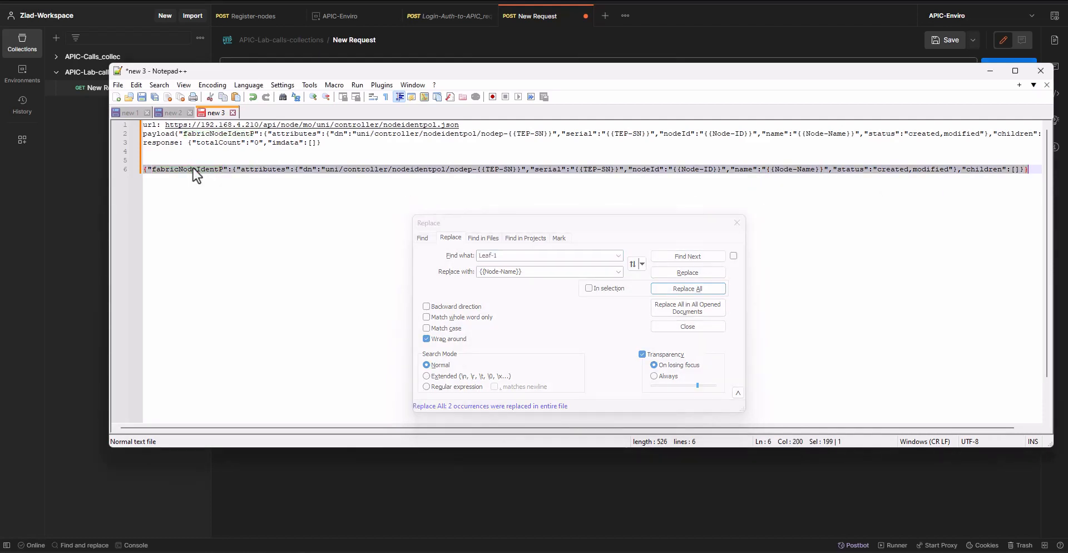
left_click(89, 299)
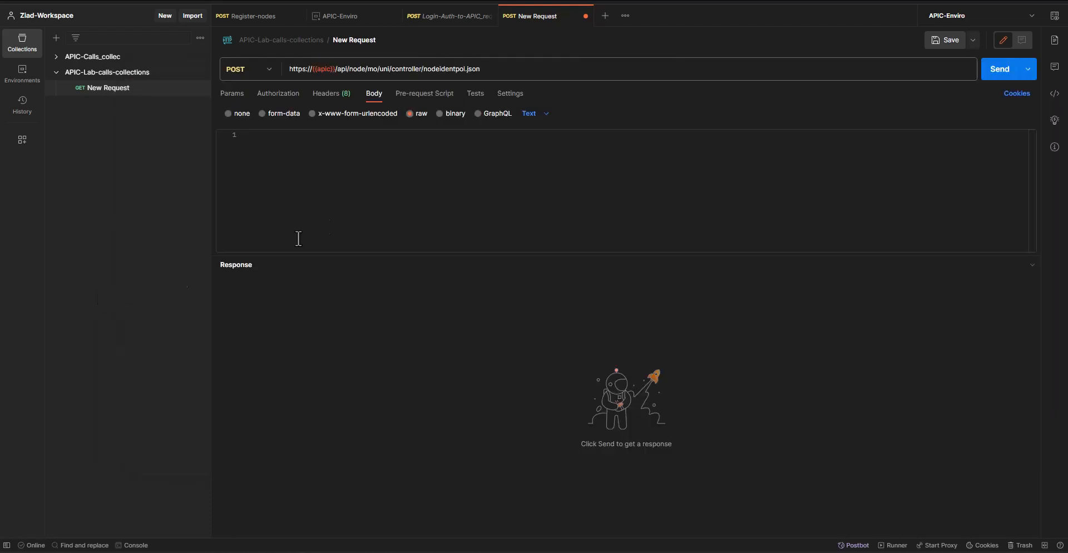
Add the variables TEP-SN, node-id and node-name to the APIC-Enviro environment
left_click(340, 17)
left_click(331, 163)
type("TEP-SN")
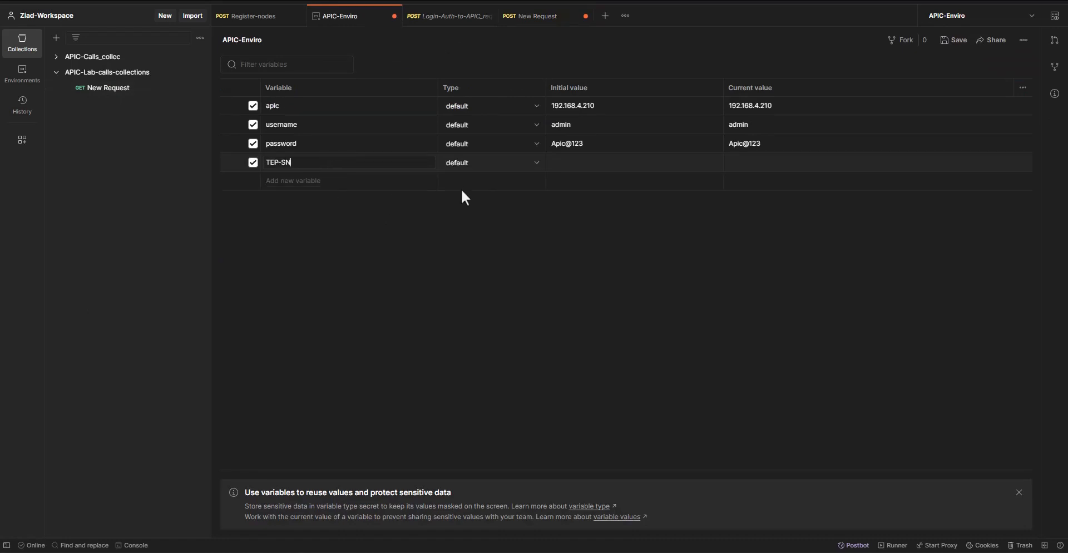
left_click(609, 161)
left_click(302, 183)
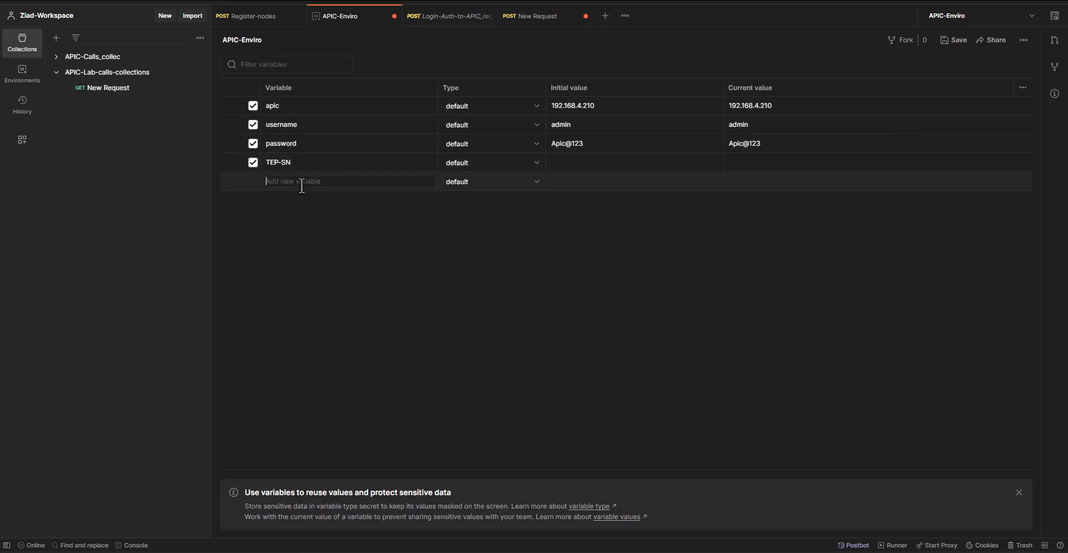
In APIC, open the details of the pending node TEP-1-103 and copy its serial number
left_click(435, 20)
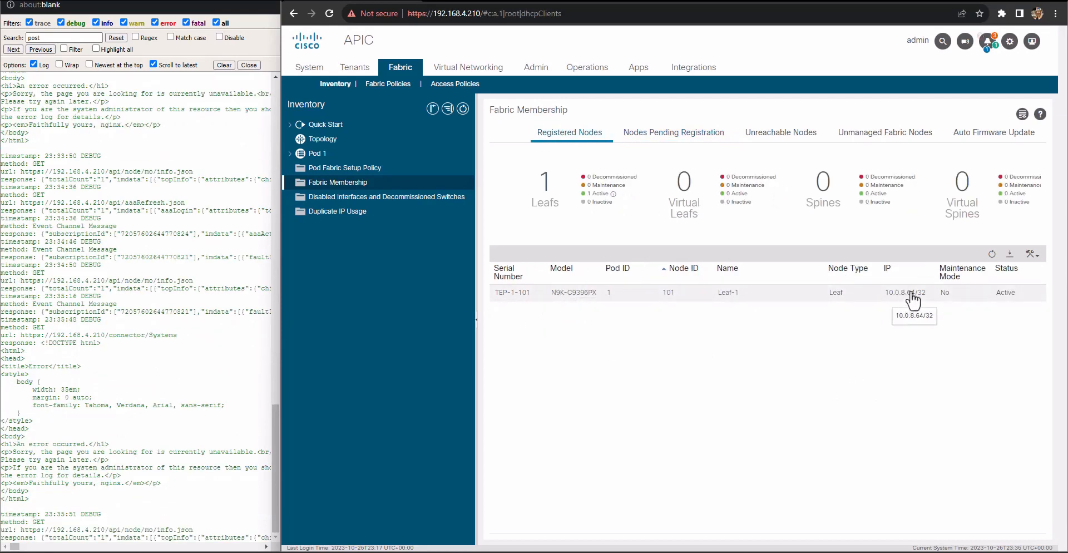
left_click(657, 140)
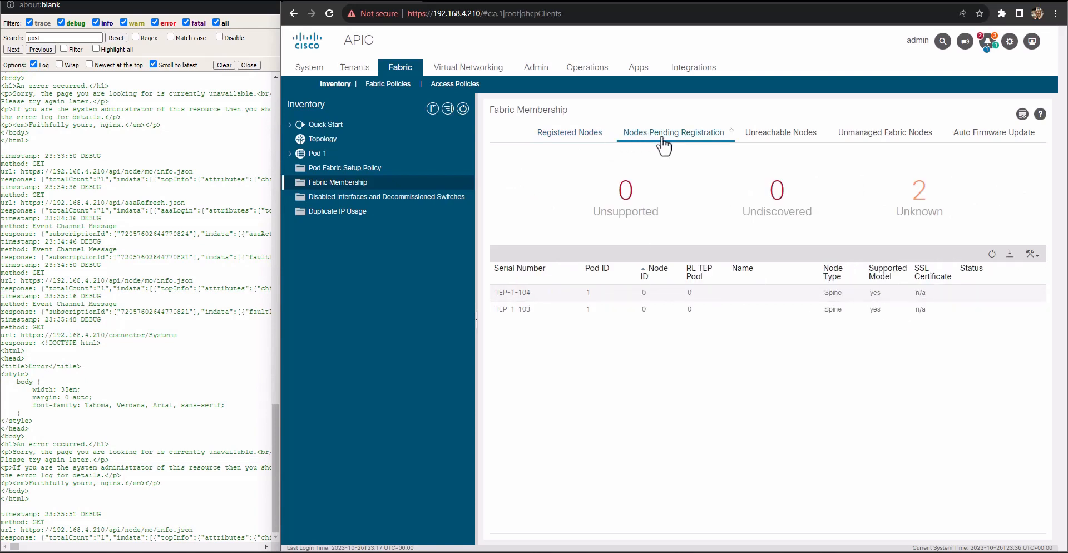
double_click(578, 315)
left_click_drag(489, 215, 520, 216)
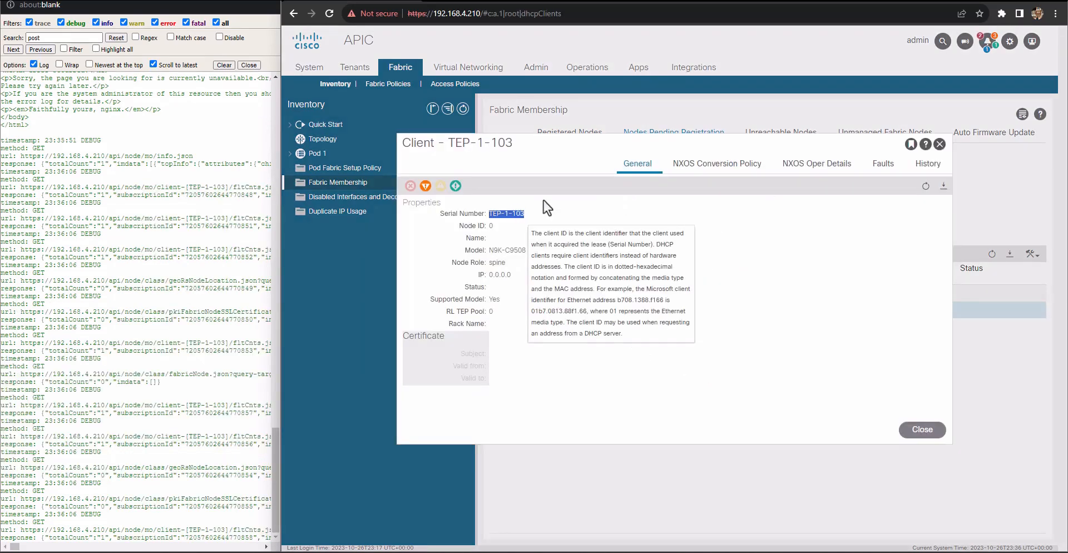
left_click(433, 2)
left_click(363, 2)
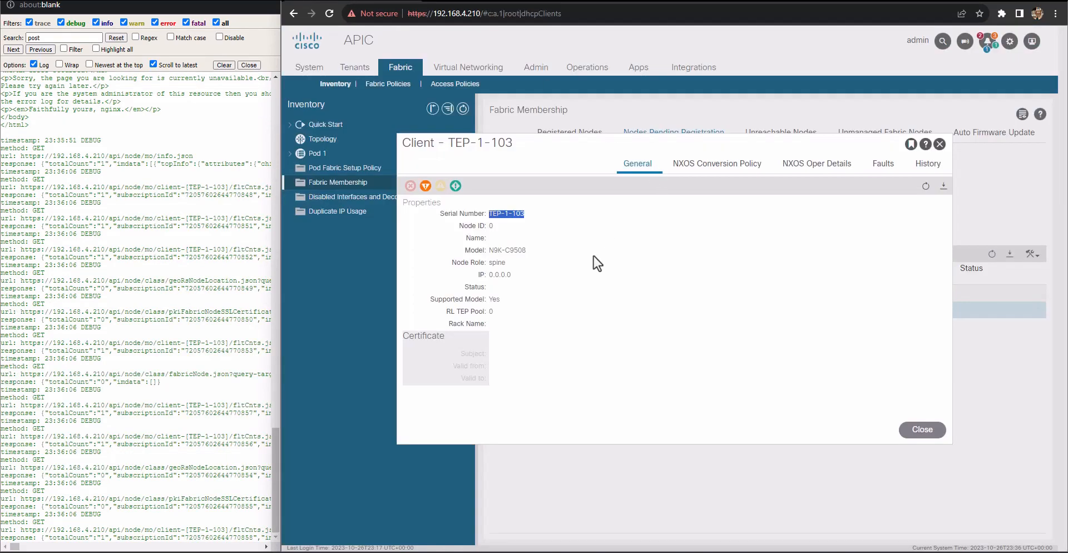
Back in Postman, set the initial values of TEP-SN to TEP-1-103, node-id to 1101 and node-name to spine-1
key("alt+Tab")
key("alt+Tab")
key("alt+Tab")
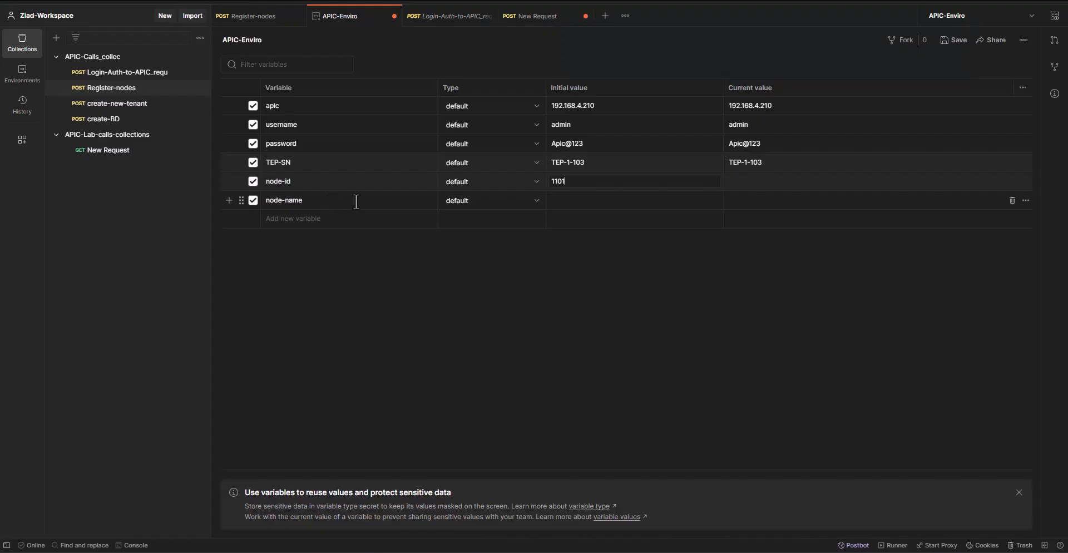
left_click(593, 197)
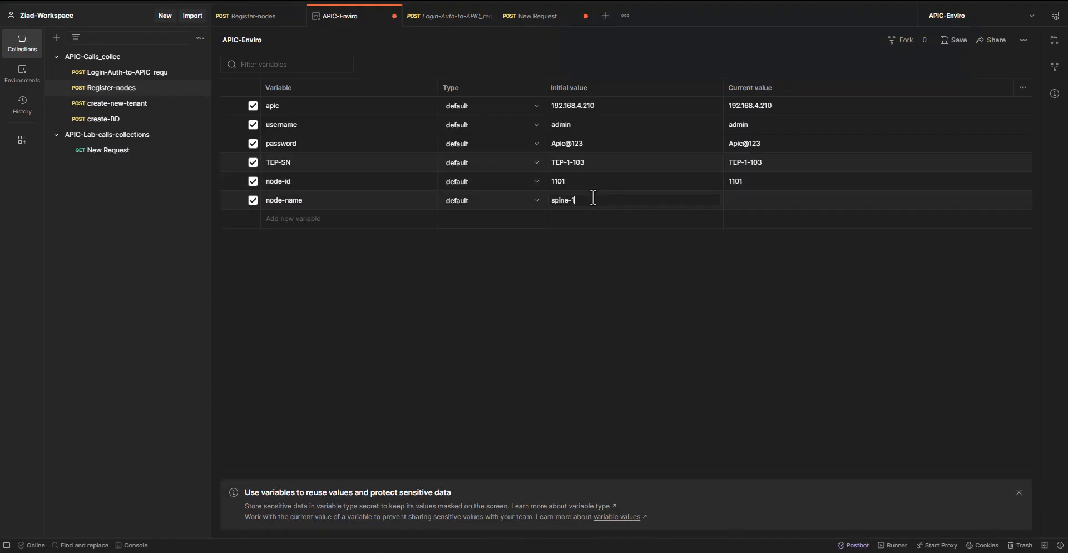
type("spine-1")
left_click(600, 287)
Check the existing Register-nodes body, paste the copied payload into the new request's body and save that request as node-reg
left_click(261, 18)
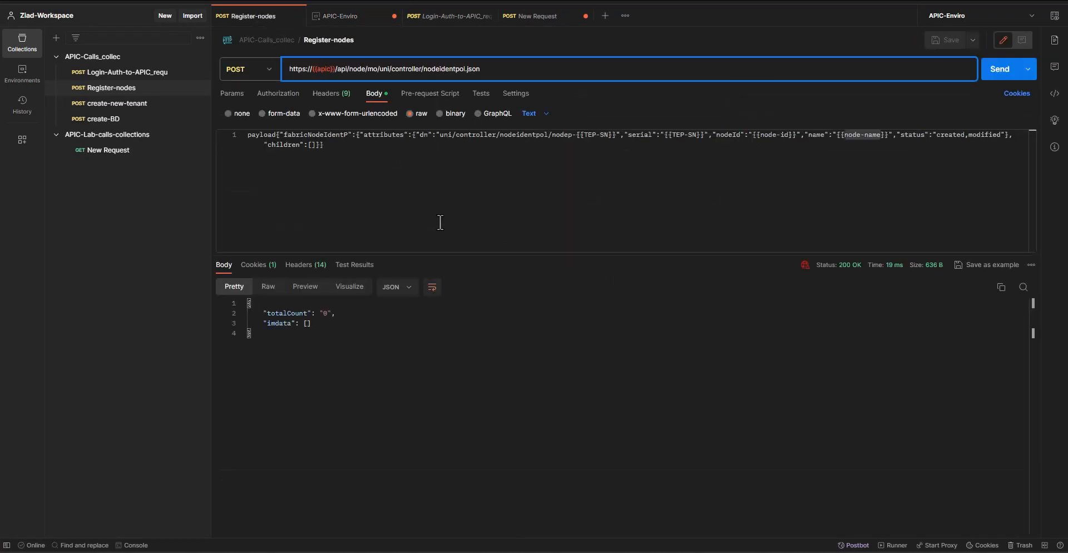
left_click(410, 219)
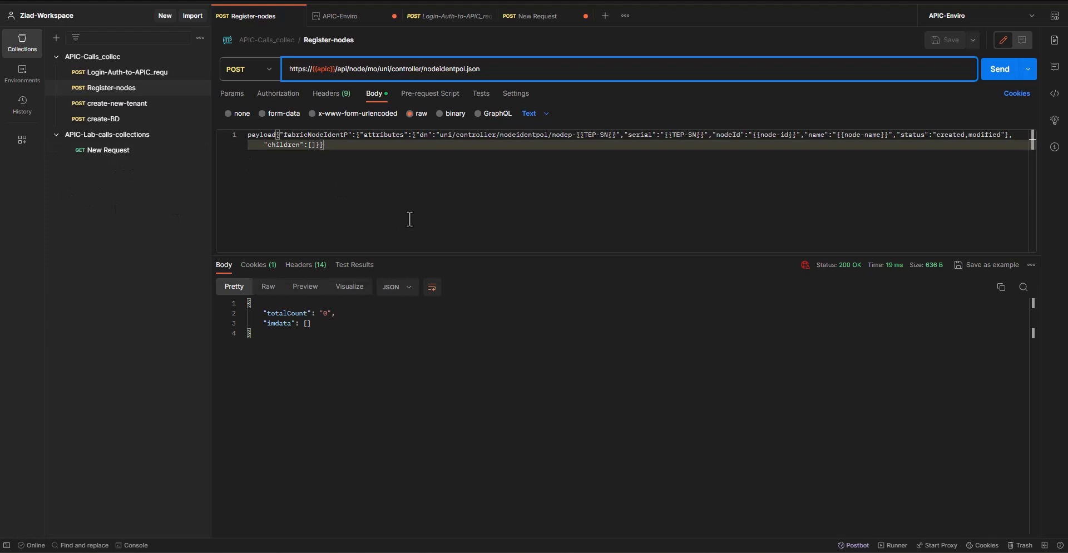
left_click(145, 151)
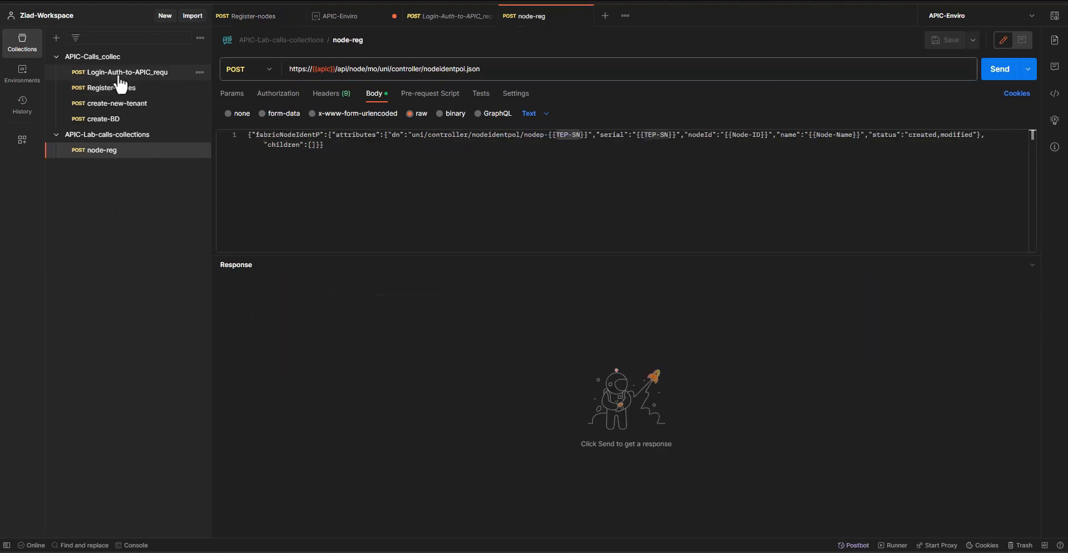
Send the Login-Auth-to-APIC_requ request to authenticate, and send the node-reg request
left_click(121, 74)
left_click(1004, 72)
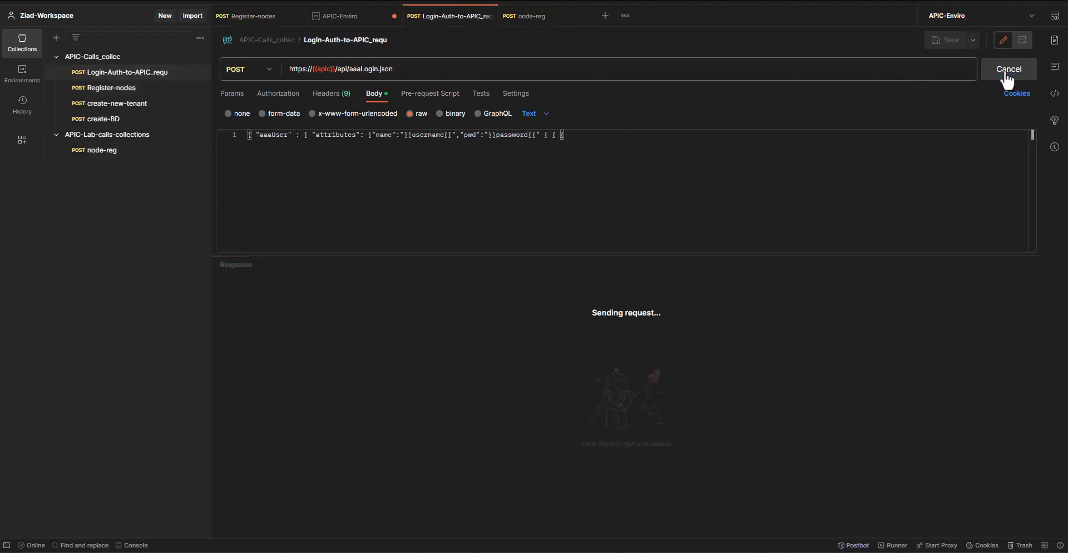
left_click(96, 155)
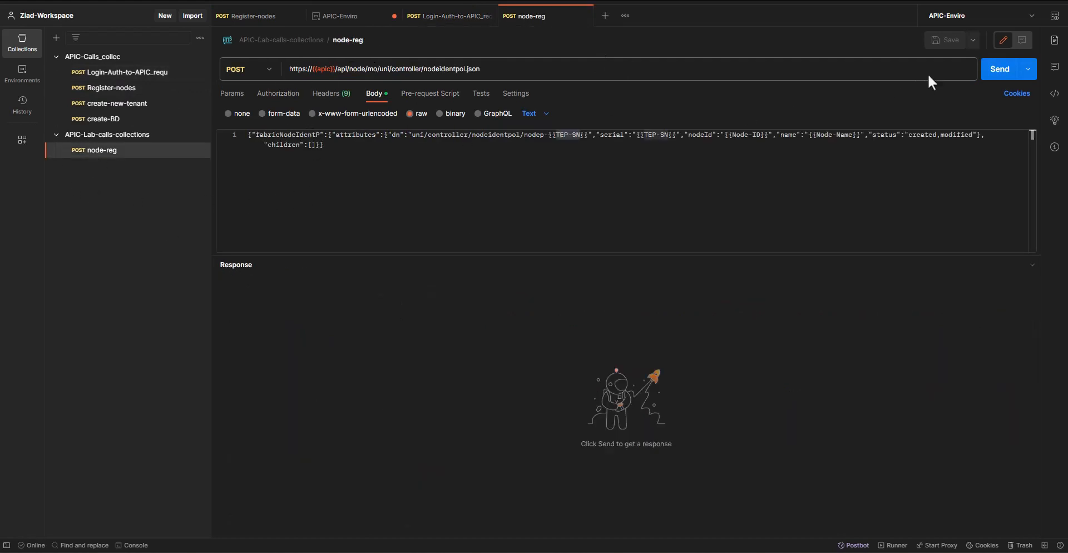
left_click(999, 69)
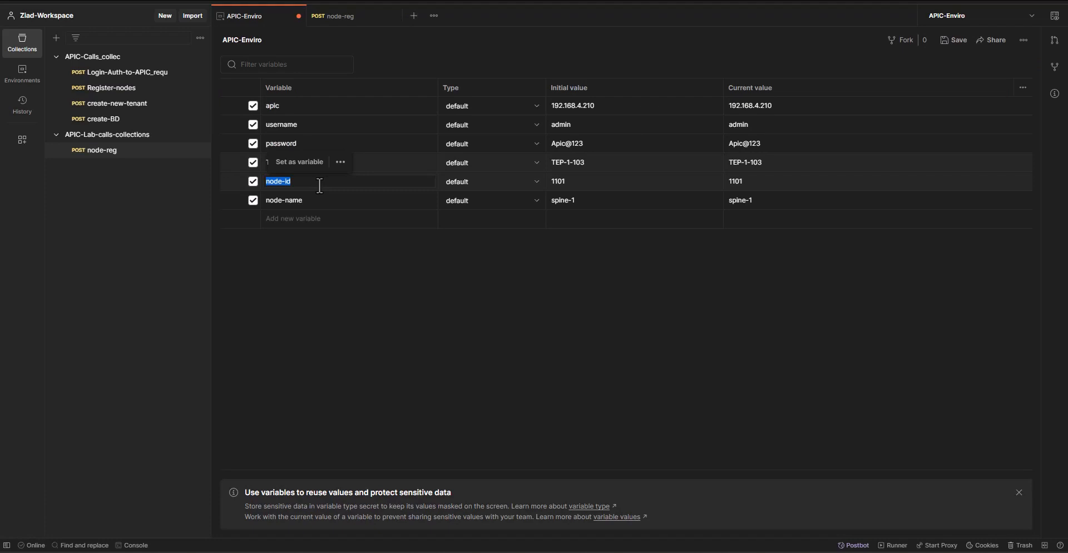
Rename the node-id environment variable to Node-ID to match the payload and return to the node-reg request
type("Node-ID")
left_click(331, 255)
left_click(336, 16)
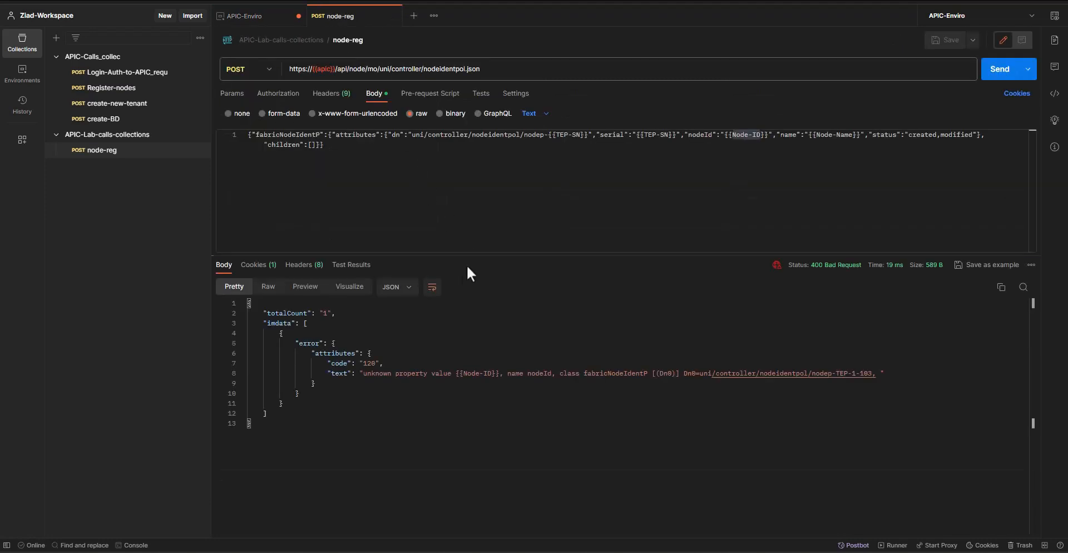
Rename the node-name environment variable to Node-Name to match the payload, save the environment, and resend the node-reg request
left_click(814, 136)
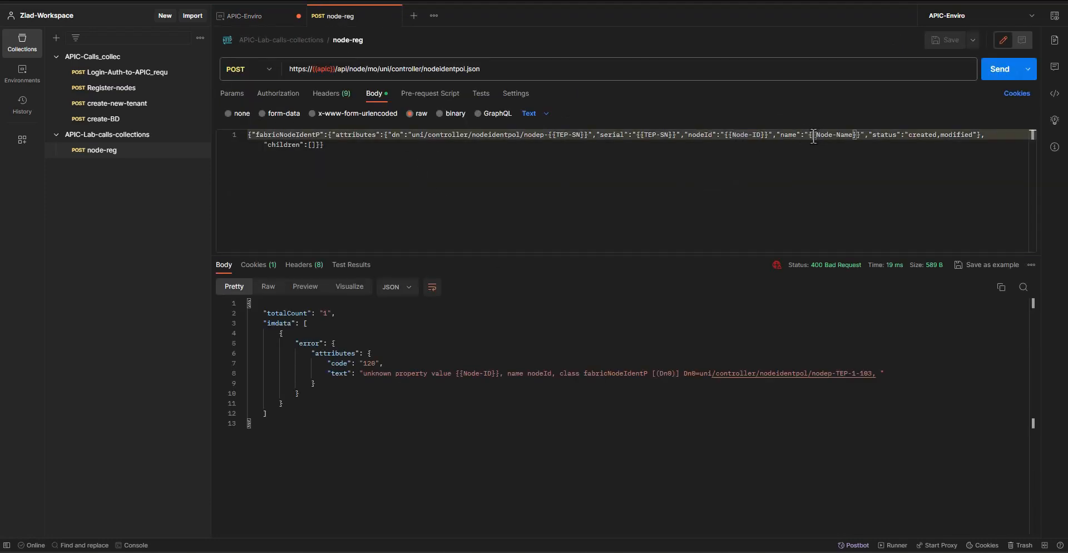
left_click_drag(816, 138, 847, 139)
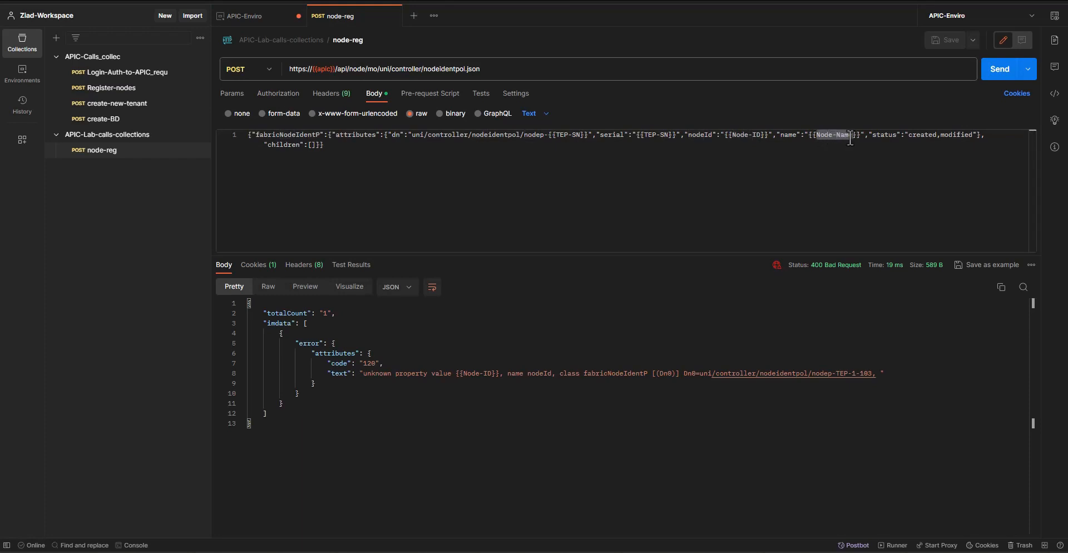
left_click(262, 16)
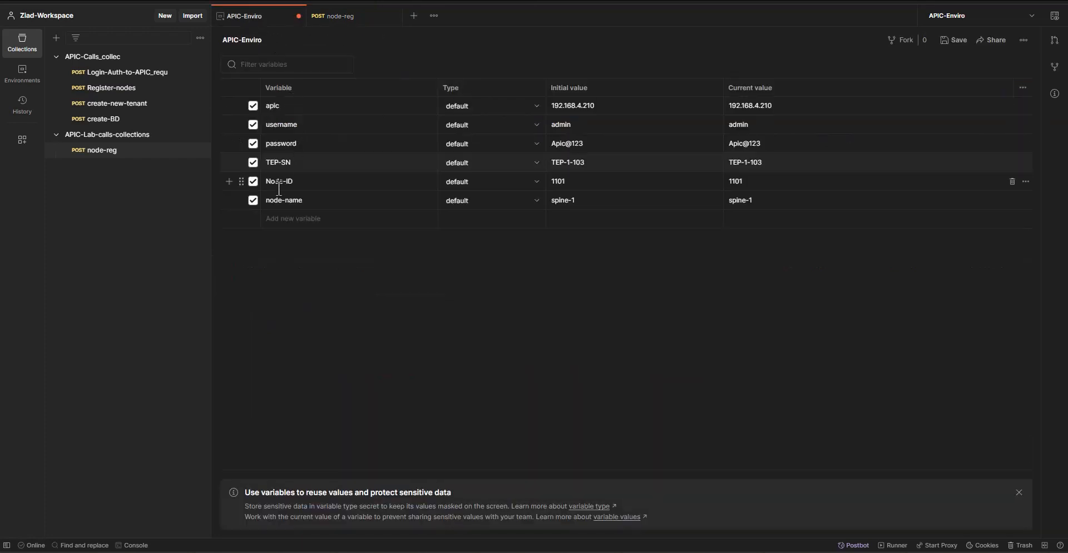
triple_click(291, 202)
type("Node-Name")
left_click(394, 289)
key("ctrl+s")
left_click(336, 17)
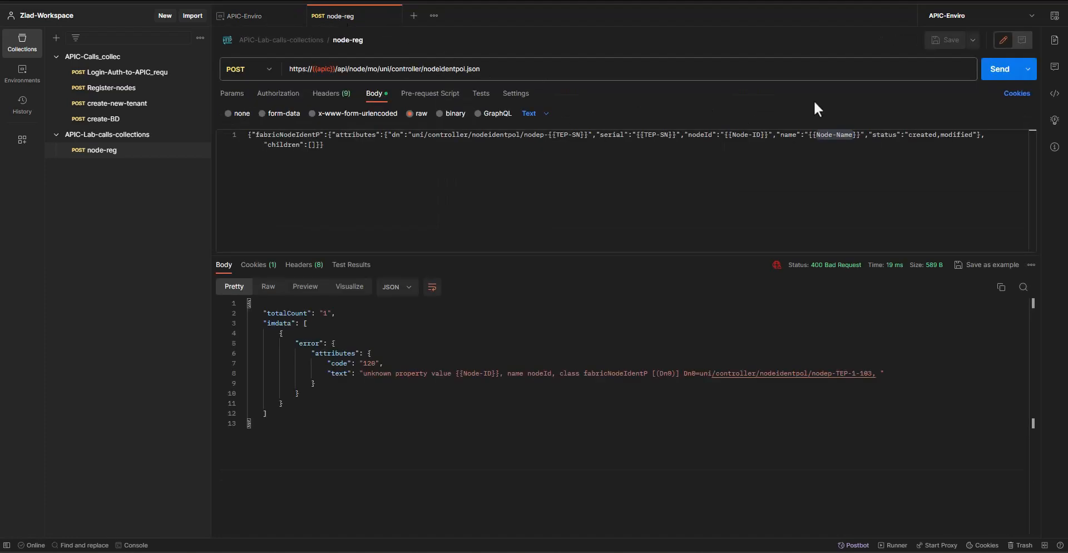
left_click(993, 70)
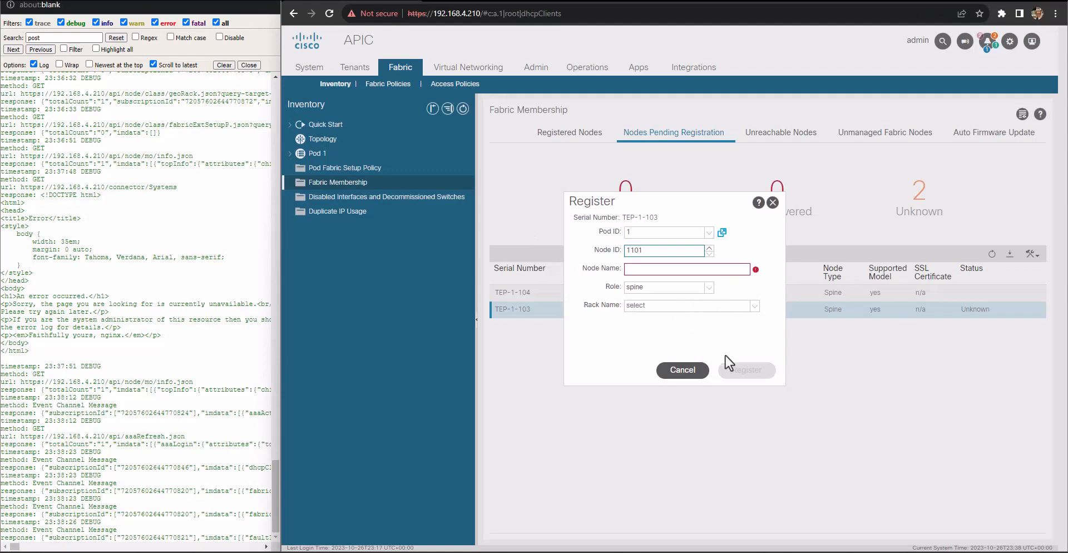
Switch to APIC and refresh the Fabric Membership list of registered nodes to check the newly registered spine
left_click(684, 370)
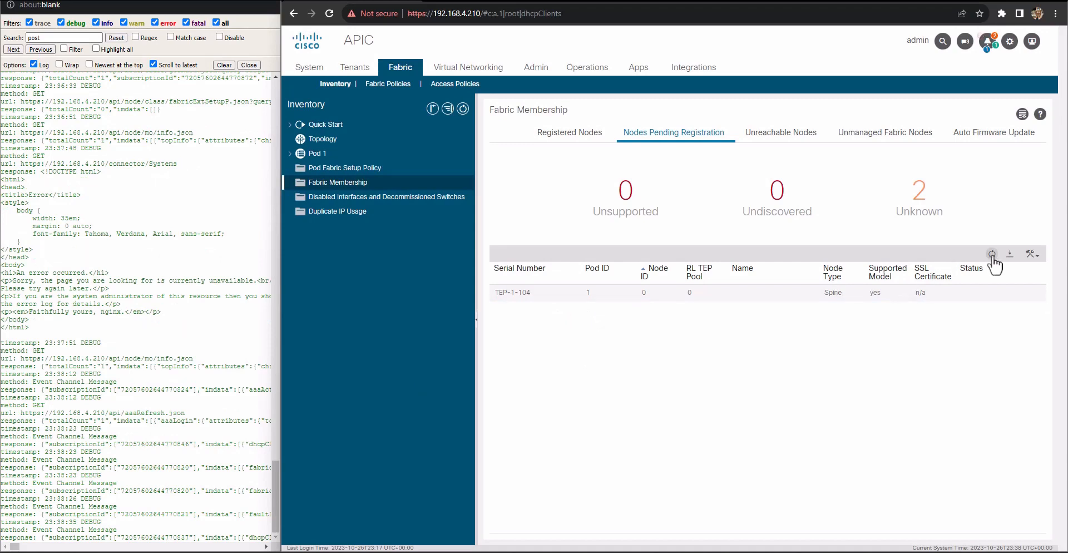
left_click(992, 255)
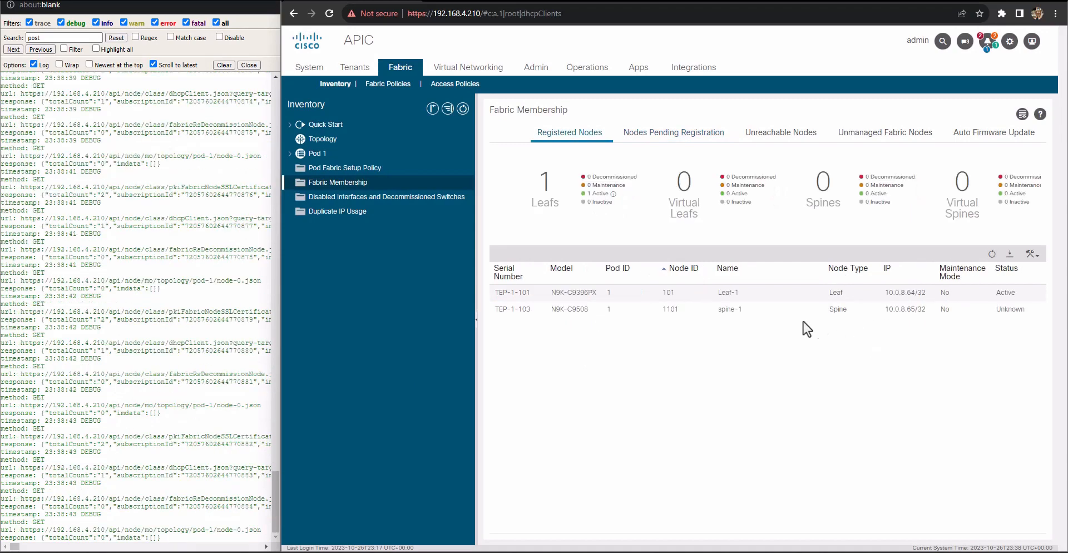
left_click(992, 254)
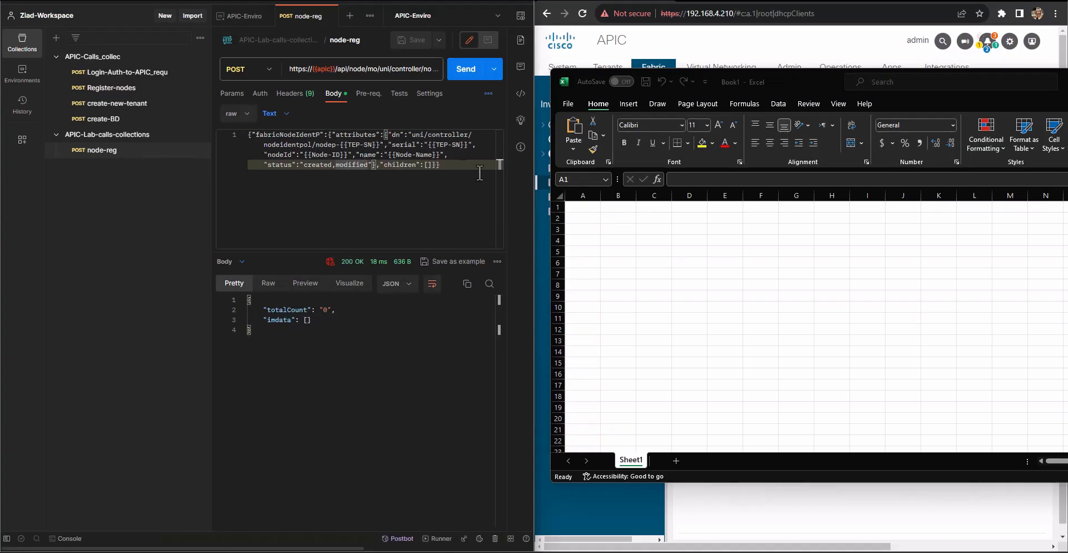
In the blank Excel workbook, enter the payload's variable names TEP-SN, Node-ID and Node-Name as headers in A1:C1
left_click(581, 209)
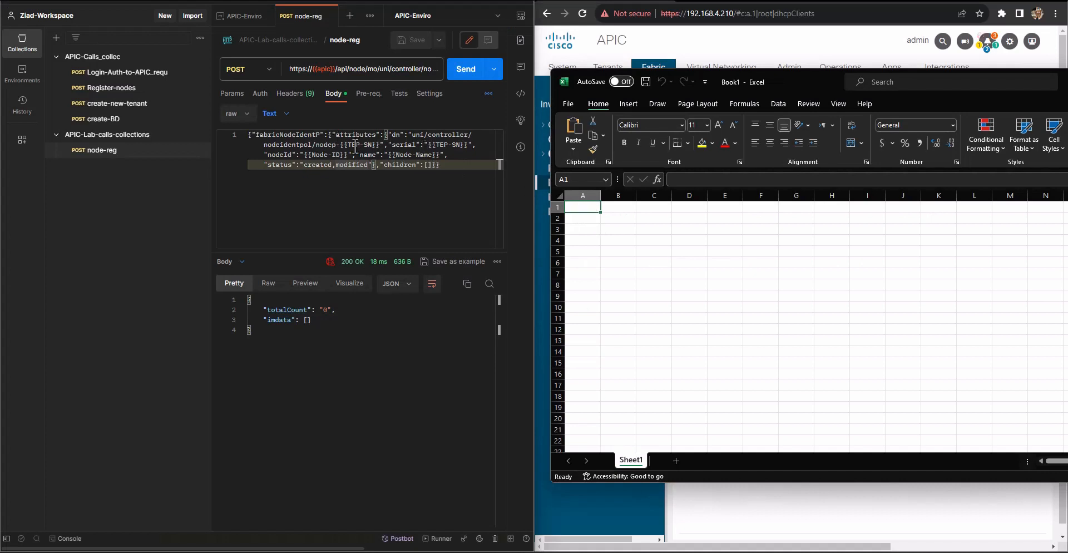
left_click_drag(349, 145, 365, 145)
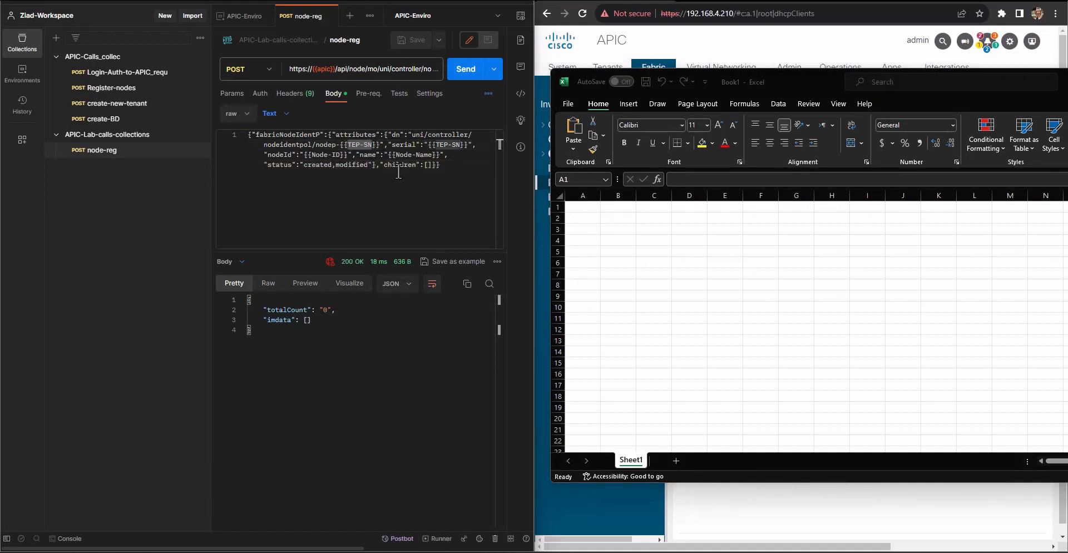
left_click(588, 206)
type("TEP-SN")
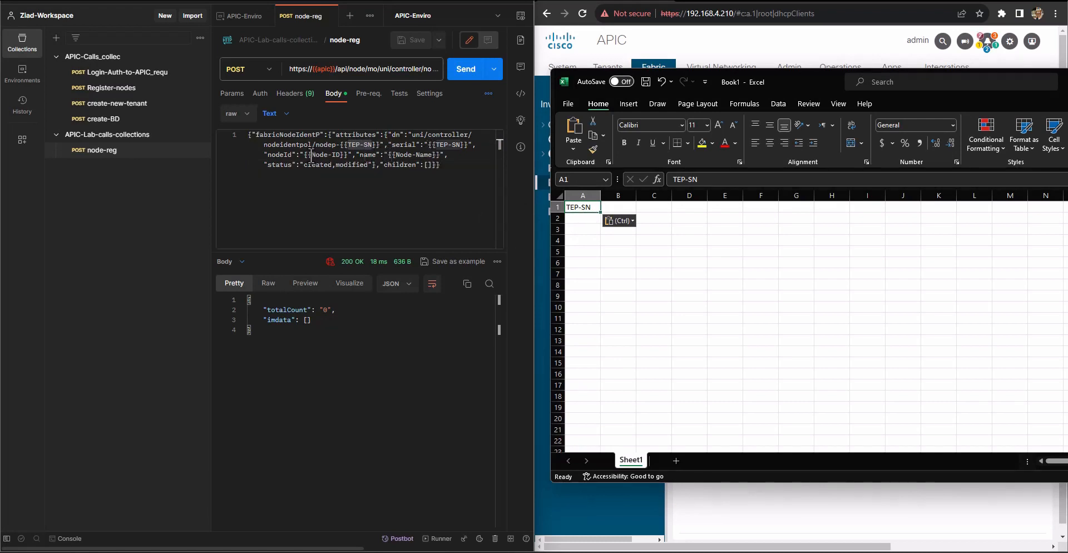
left_click_drag(311, 154, 337, 157)
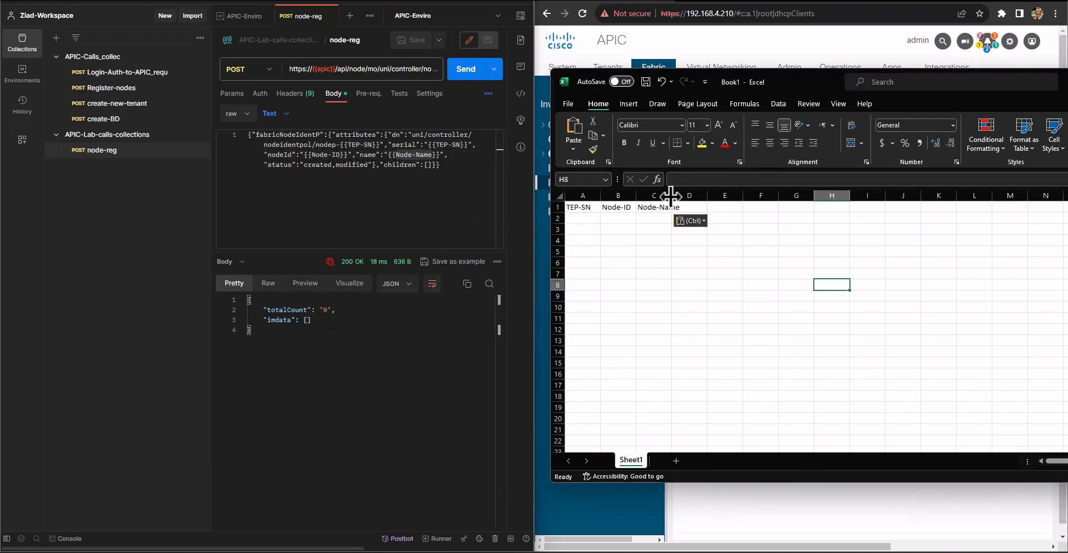
double_click(672, 195)
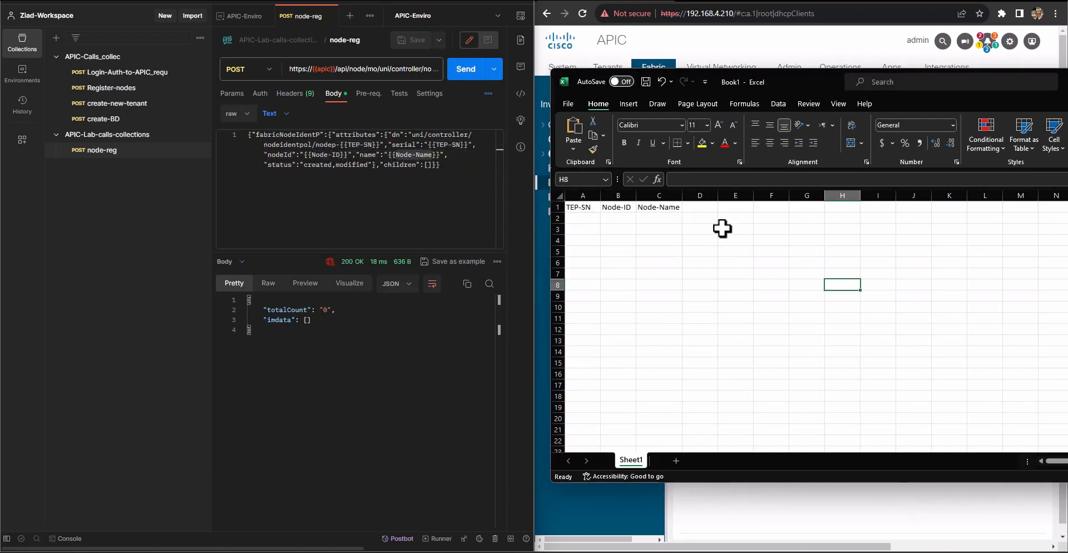
left_click(581, 219)
left_click(723, 251)
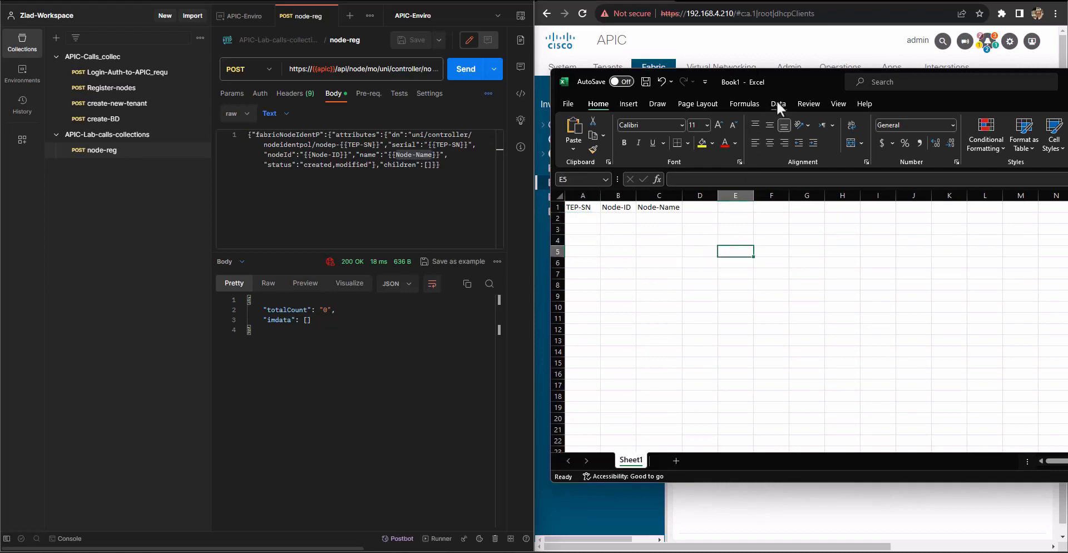
Fit the Excel window beside APIC and fill row 2 with TEP-1-104, 1102 and spine2
left_click_drag(806, 82, 247, 86)
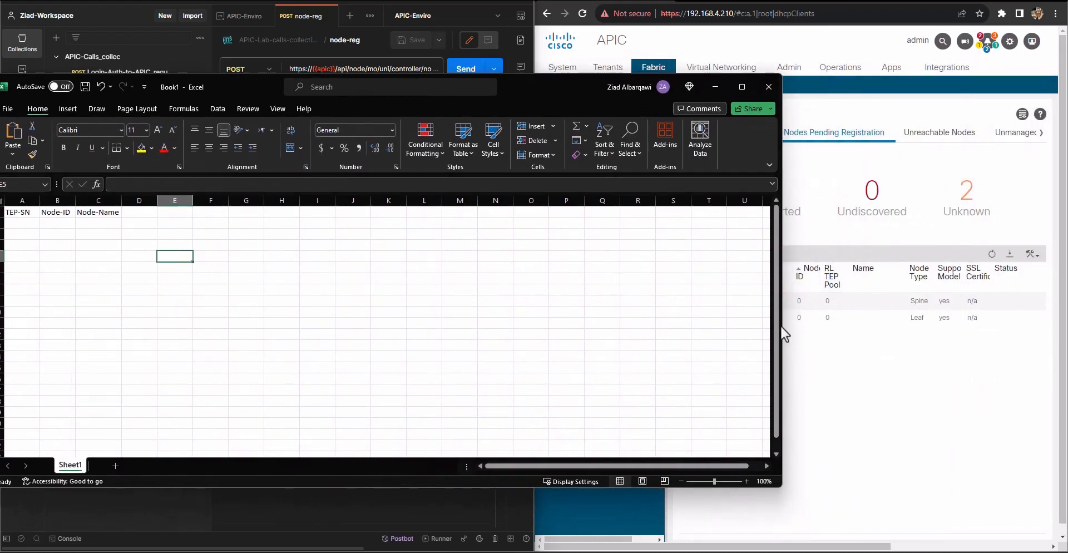
left_click_drag(782, 332, 684, 322)
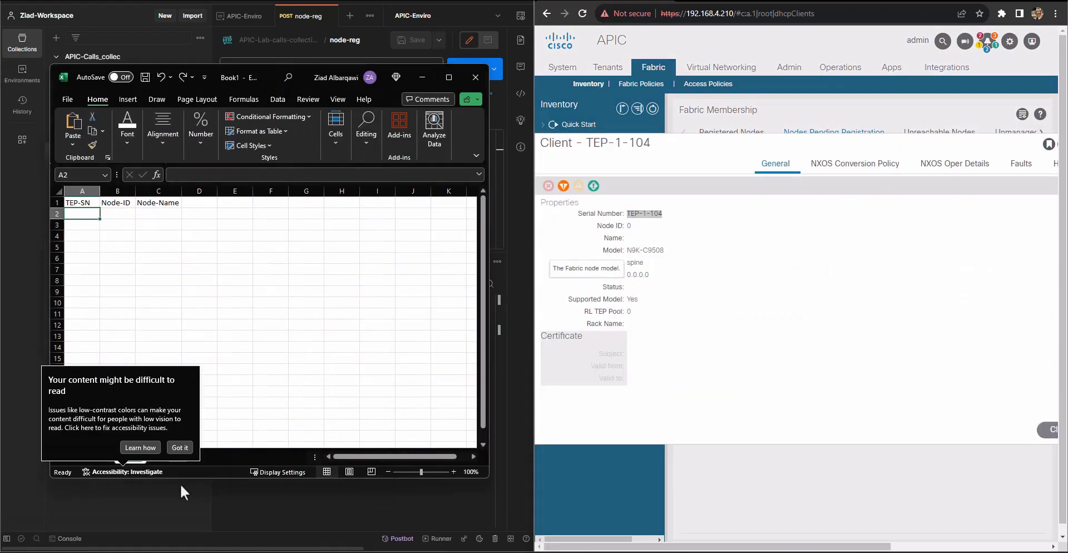
left_click(177, 445)
key("ctrl+v")
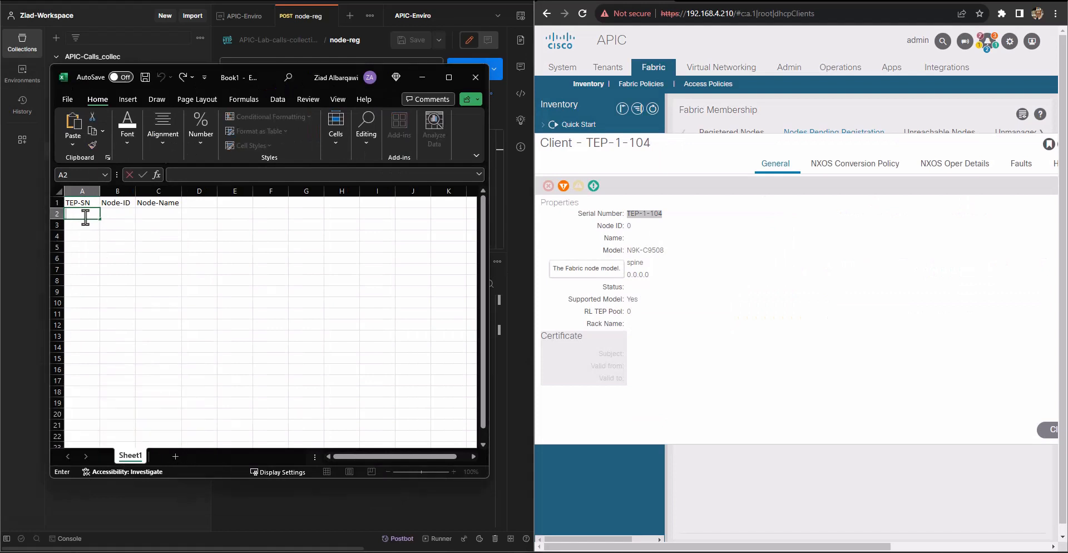
left_click(211, 269)
left_click(122, 214)
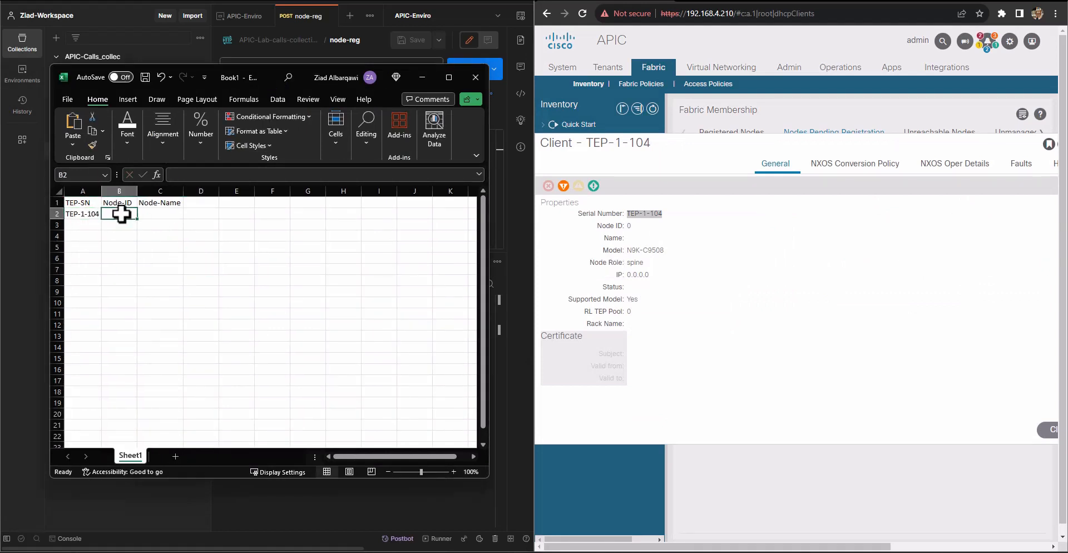
type("11")
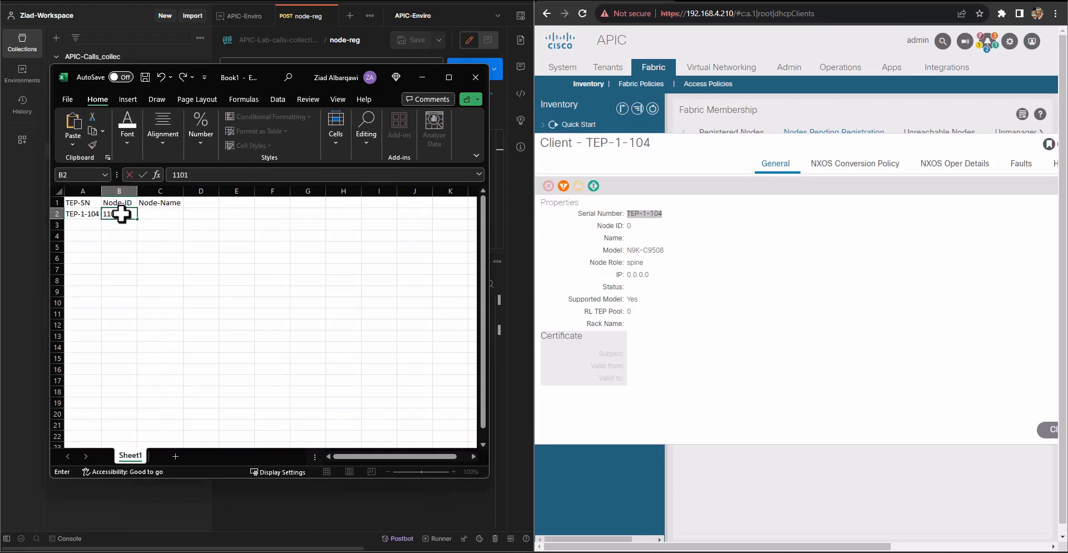
type("02")
left_click(167, 212)
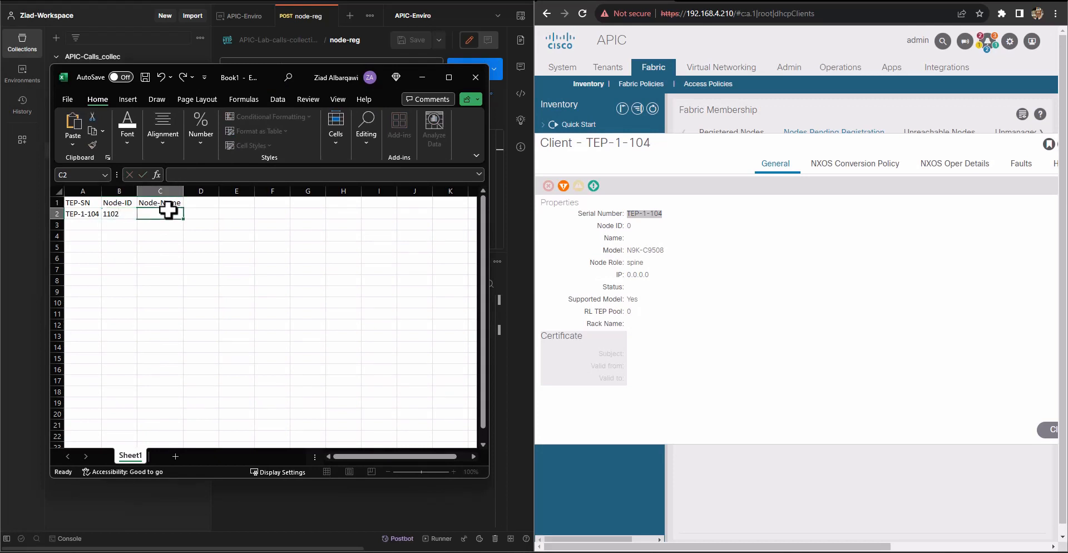
type("spine2")
left_click(207, 228)
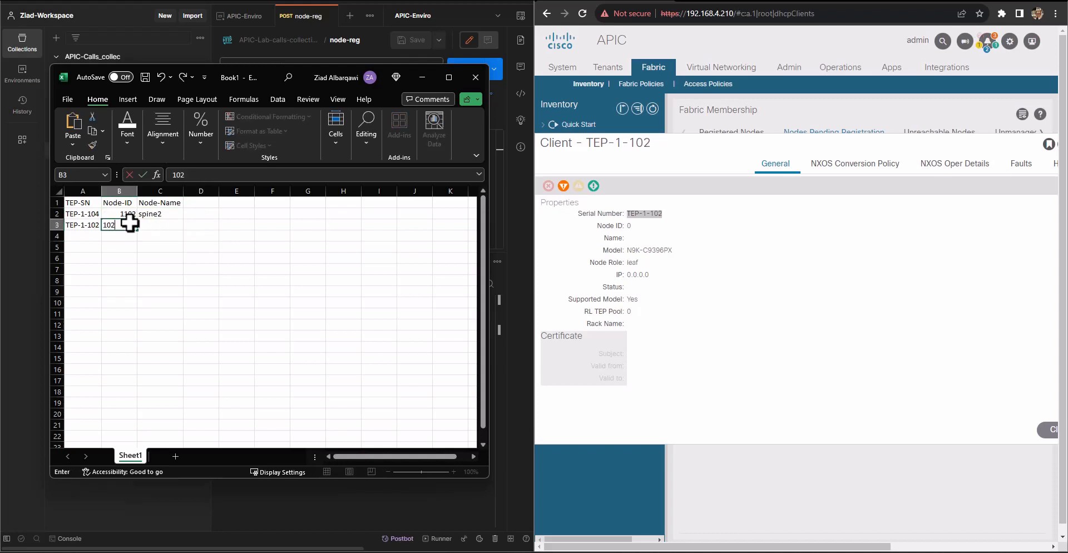
Complete row 3 for serial number TEP-1-102 with node ID 102 and node name leaf2
left_click(184, 250)
left_click(154, 225)
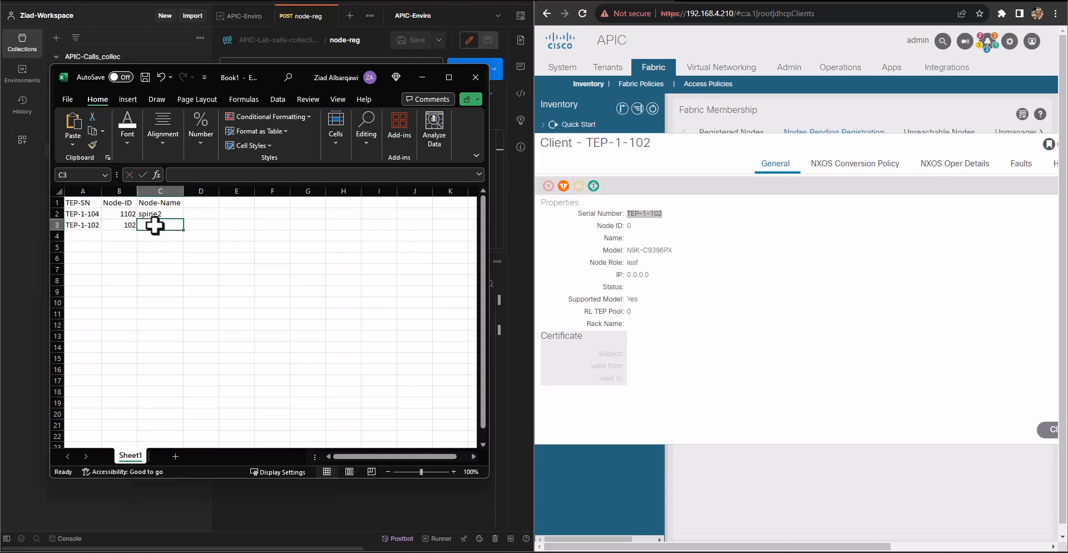
type("leaf2")
left_click(201, 258)
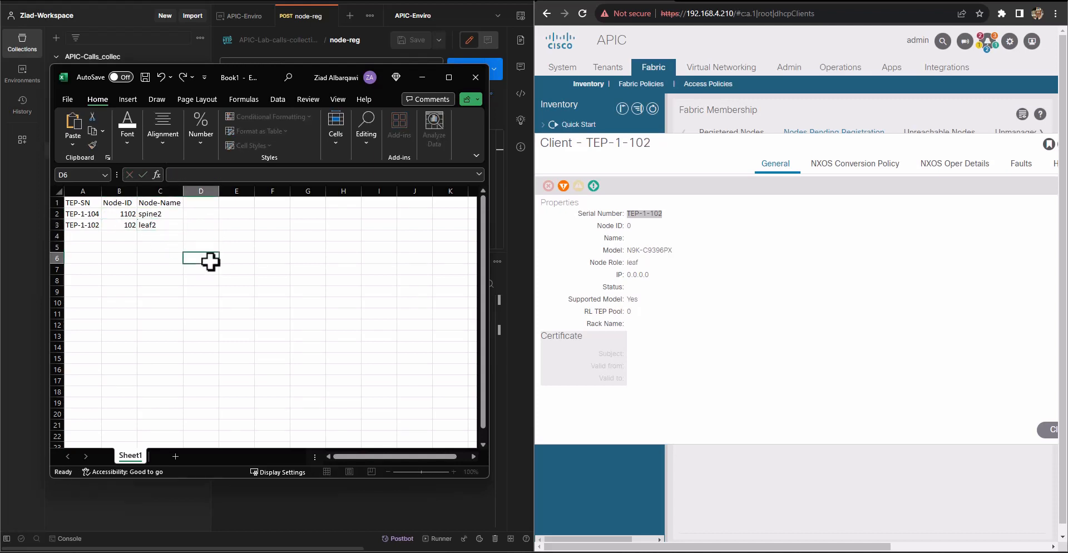
Save the workbook to the Desktop as Book1.csv in CSV (Comma delimited) format and close Excel
left_click(65, 101)
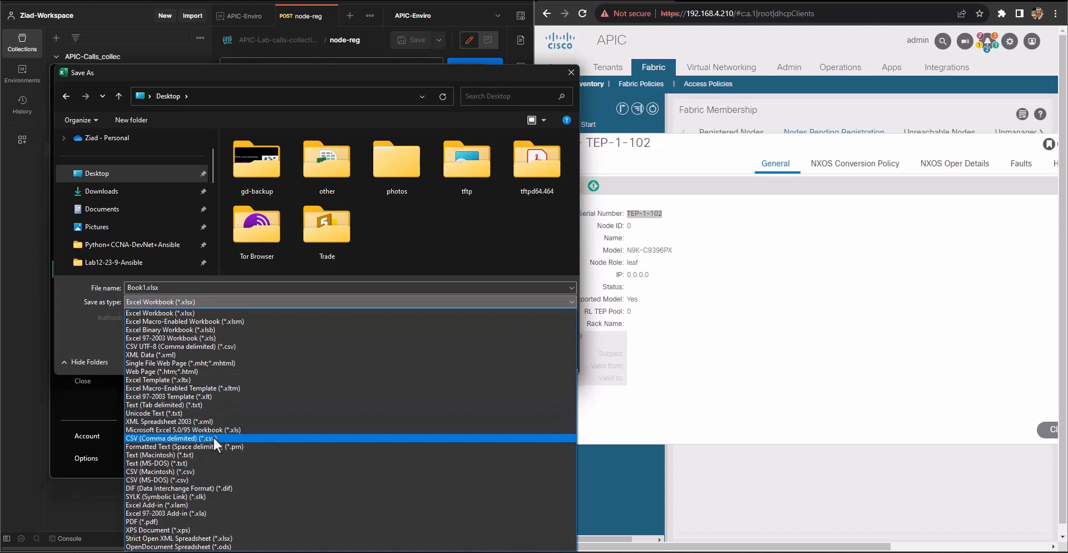
left_click(188, 439)
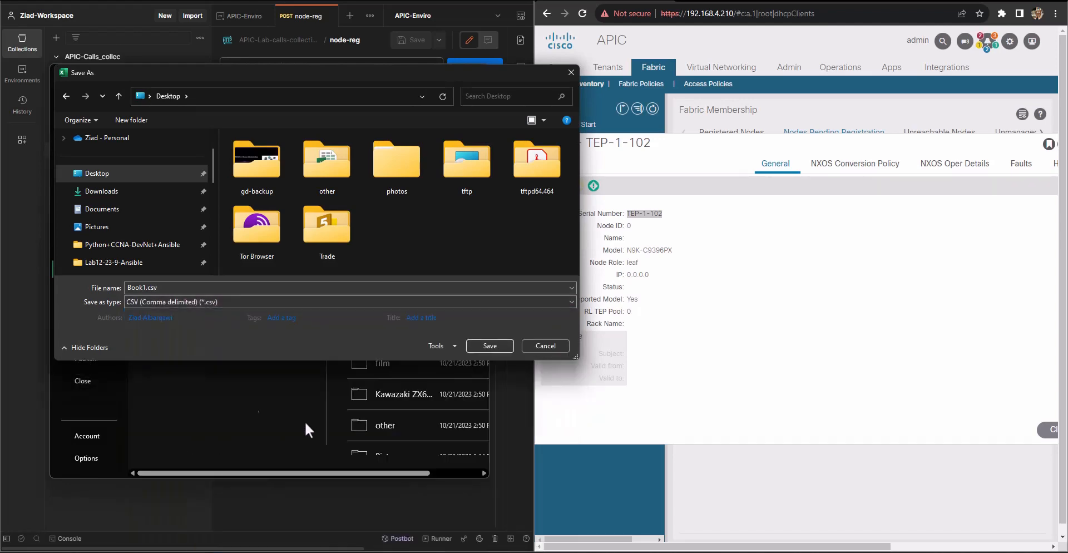
left_click(471, 346)
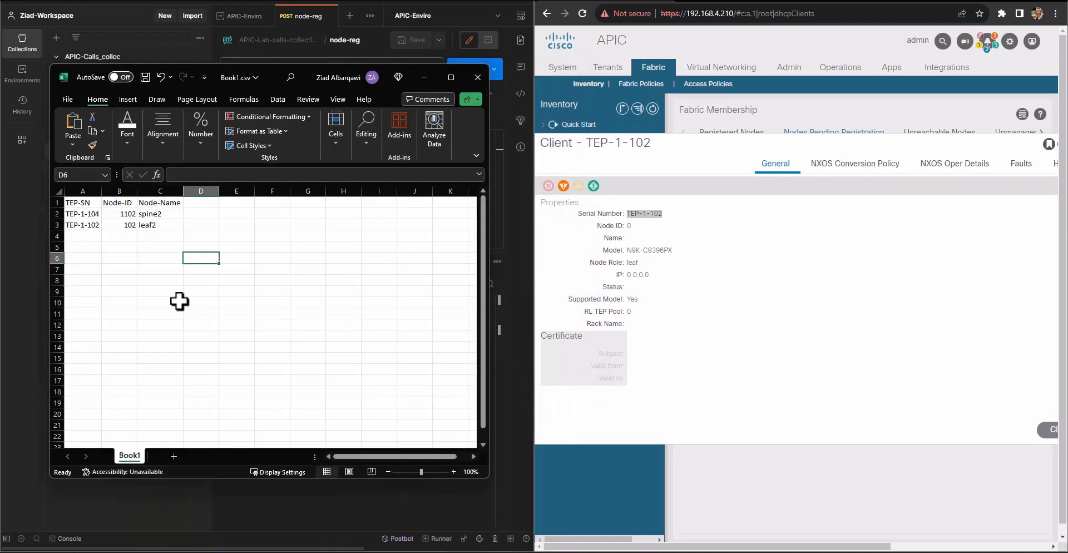
left_click(474, 87)
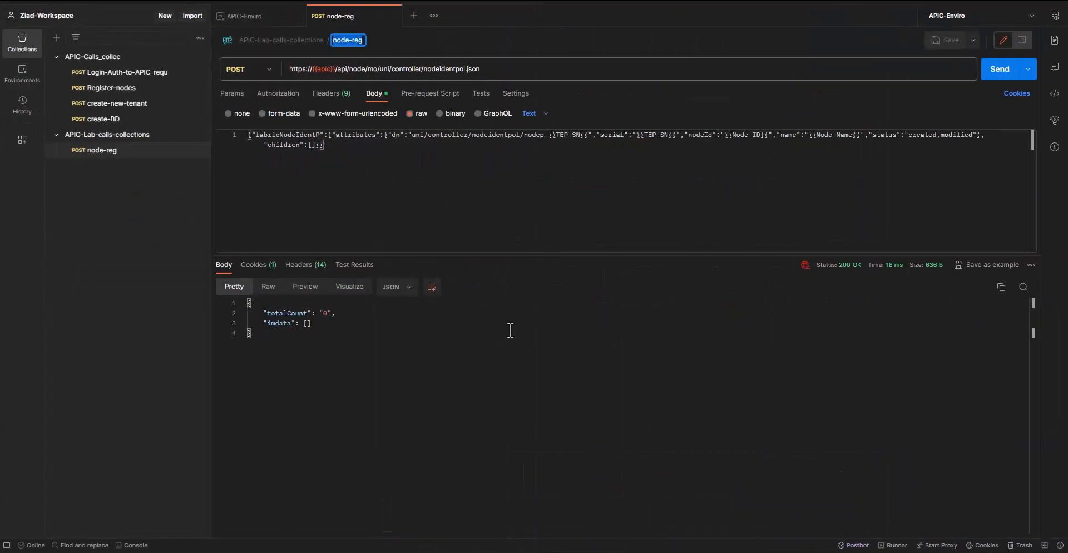
right_click(111, 176)
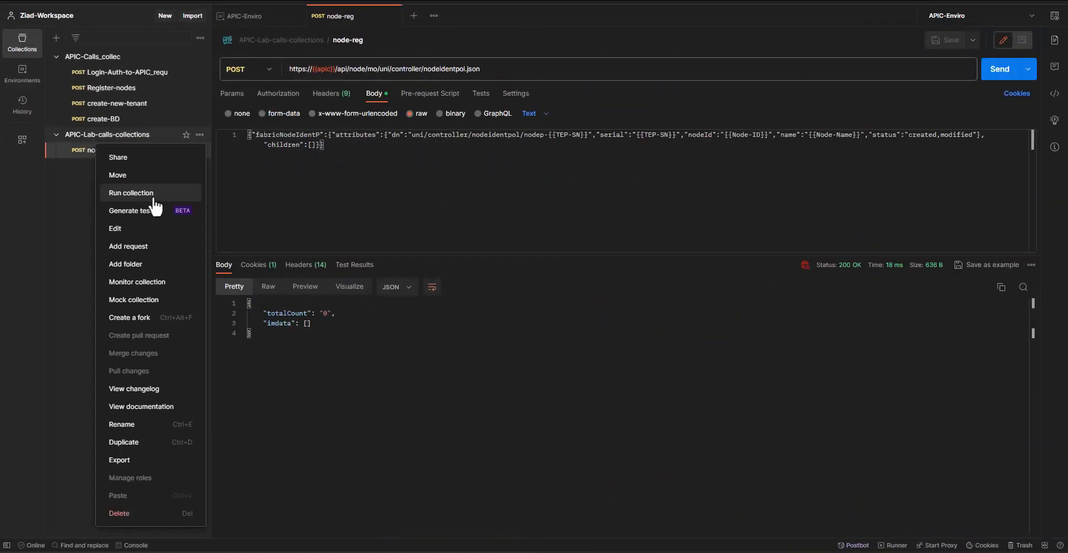
left_click(134, 193)
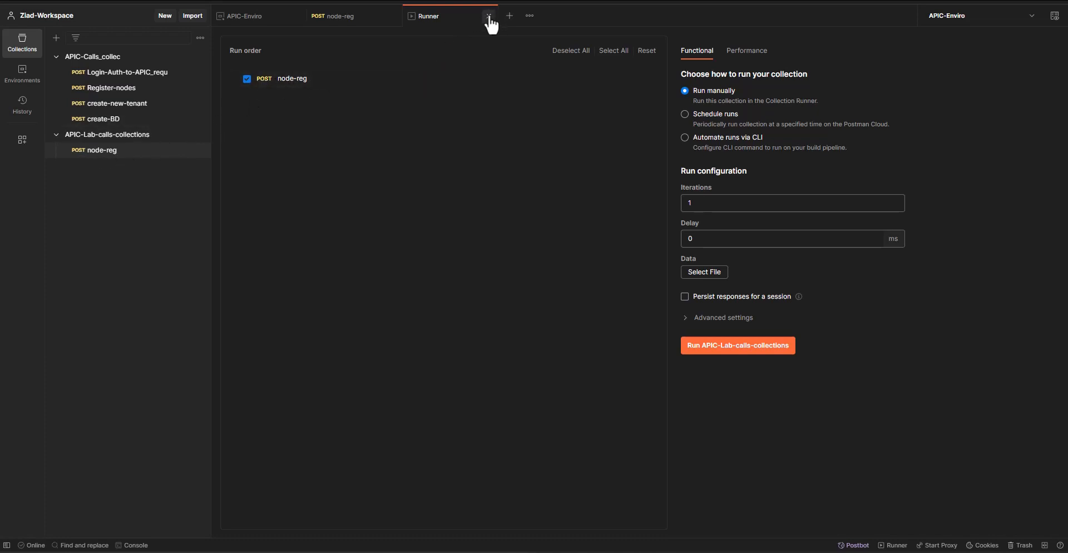
left_click(488, 16)
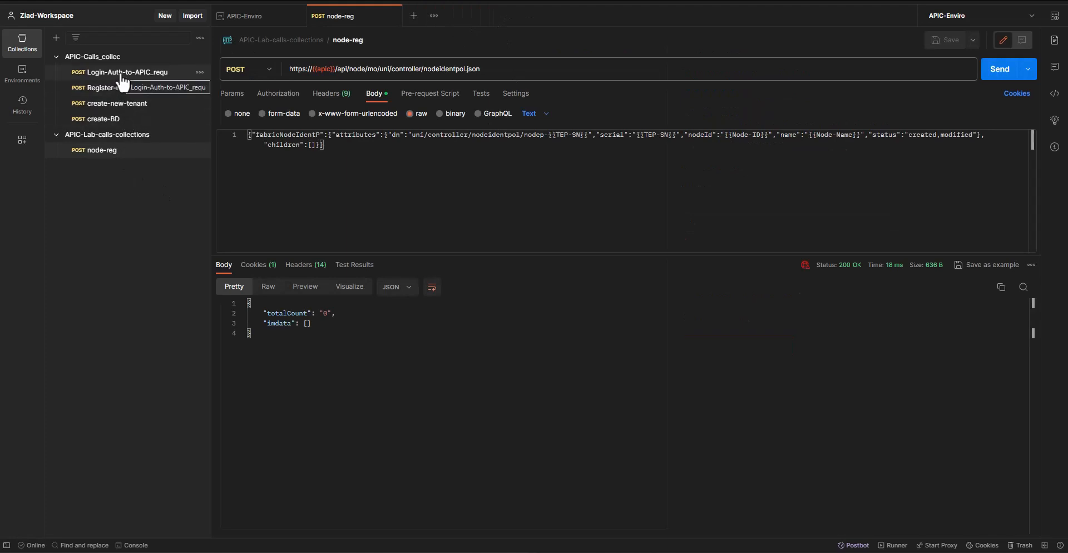
Duplicate the Login-Auth-to-APIC_requ request and move the copy into the APIC-Lab-calls-collections collection
left_click(200, 72)
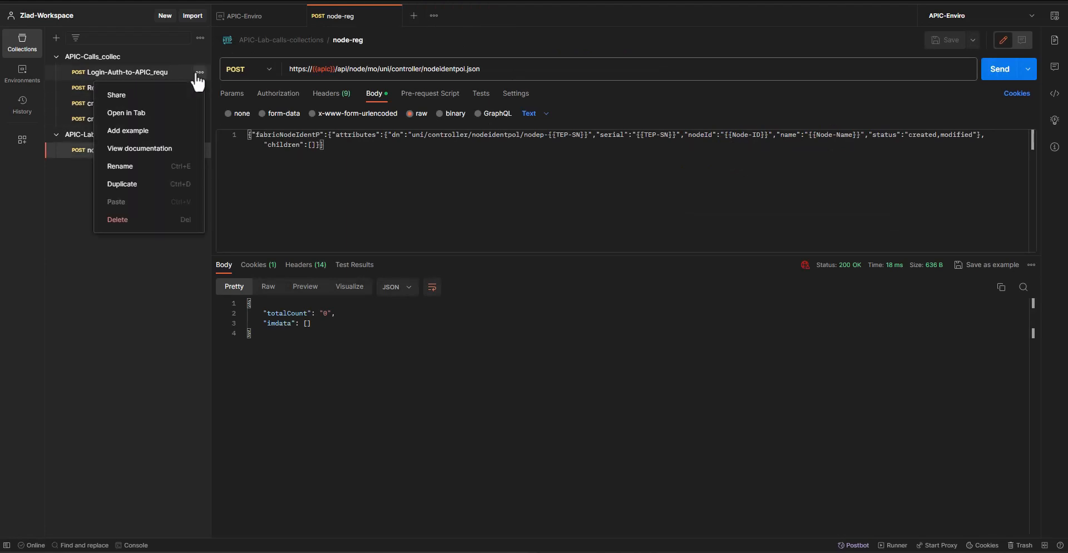
left_click(119, 184)
left_click_drag(122, 88, 120, 175)
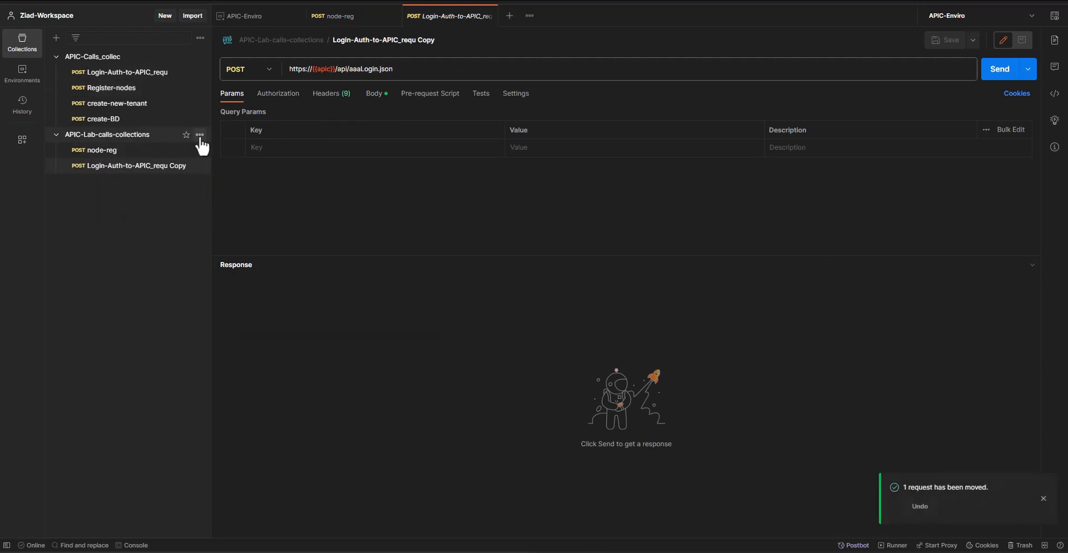
Set up a manual run of APIC-Lab-calls-collections with Book1.csv from the Desktop as the data file
left_click(200, 135)
left_click(131, 193)
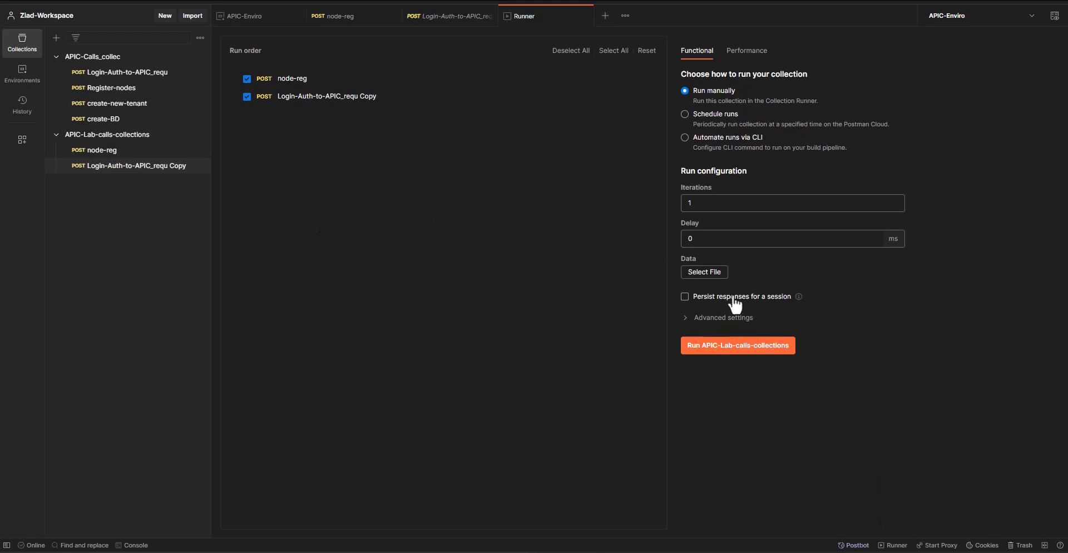
left_click(704, 272)
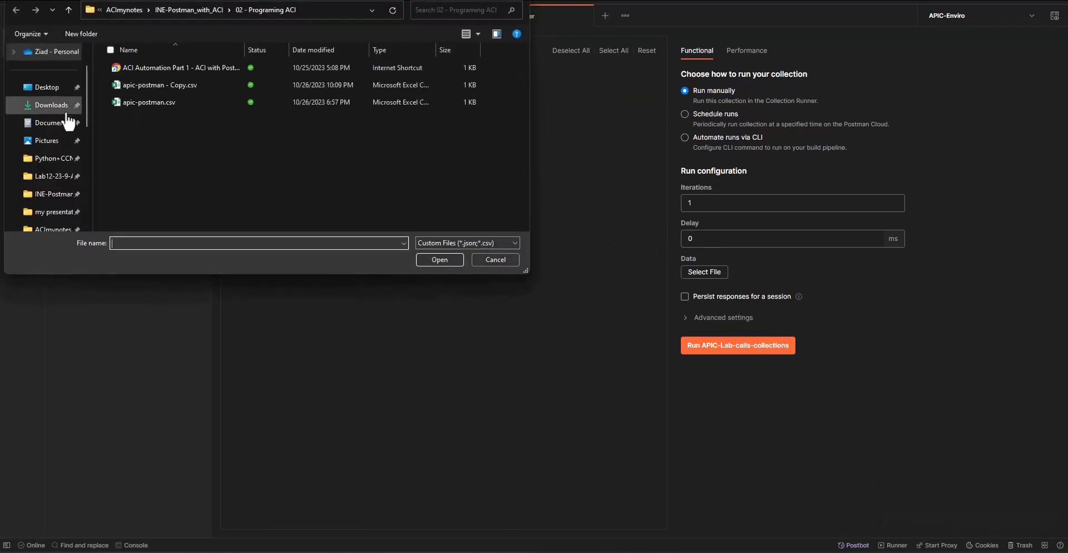
left_click(47, 87)
double_click(133, 145)
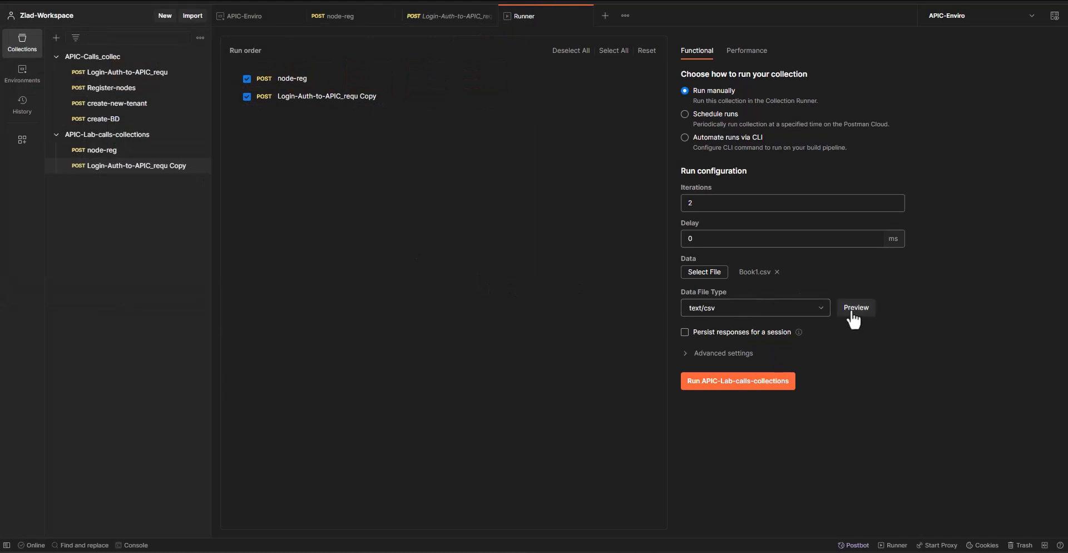
Preview the run's CSV data and run the APIC-Lab-calls-collections collection
left_click(852, 311)
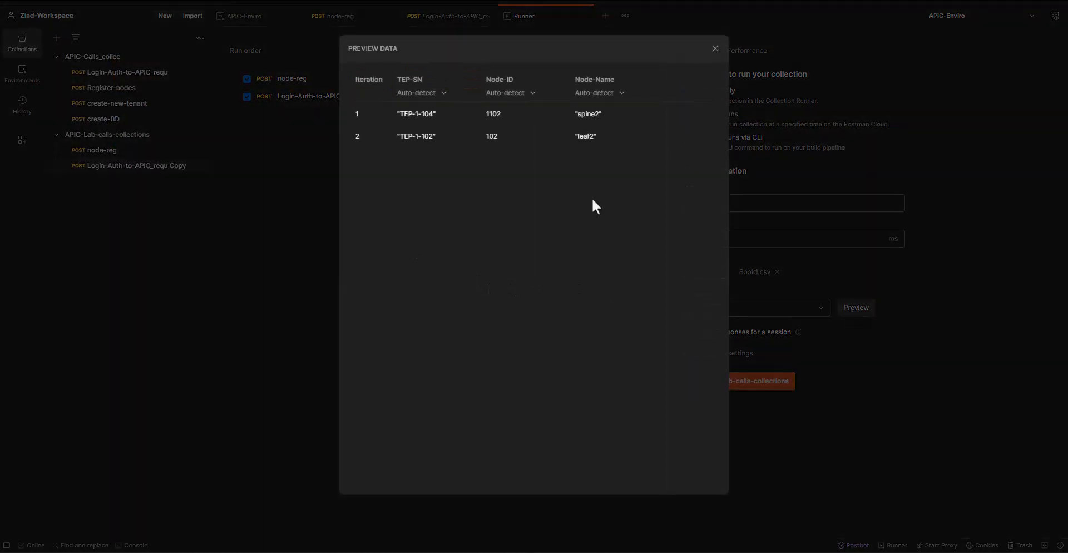
left_click(714, 49)
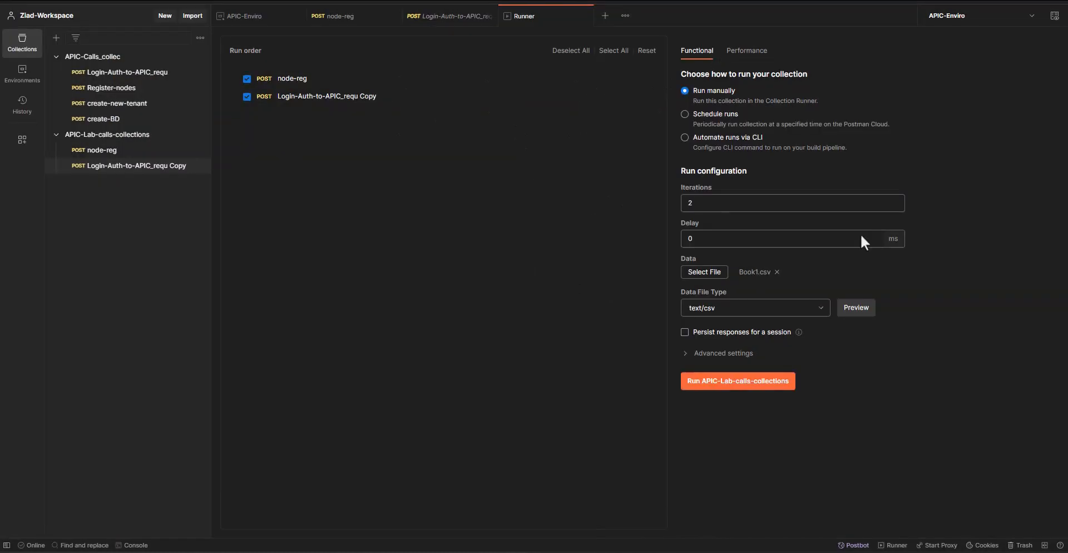
left_click(724, 393)
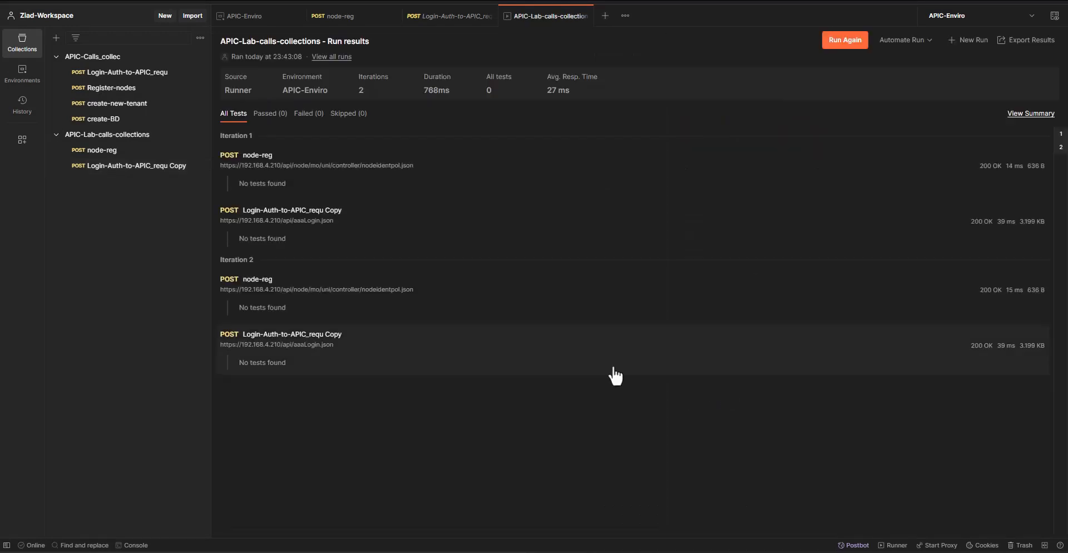
Switch to APIC and check the registered nodes in Fabric Membership
key("alt+Tab")
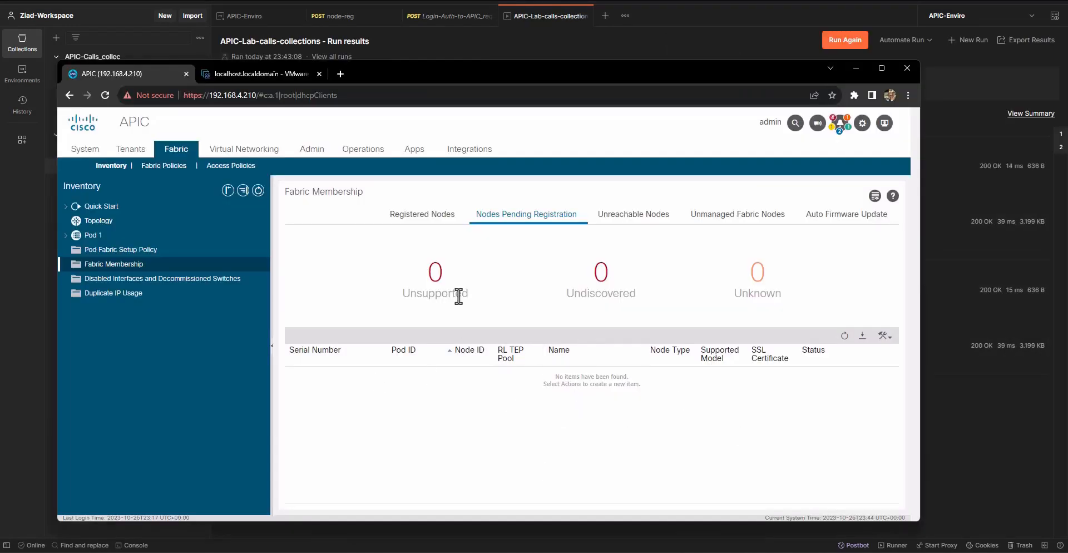
left_click(418, 223)
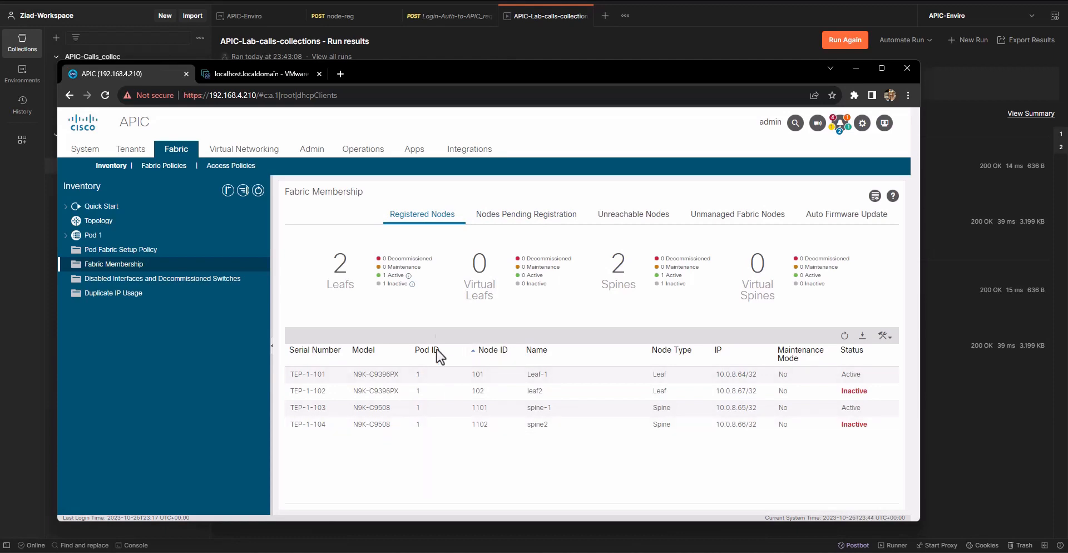